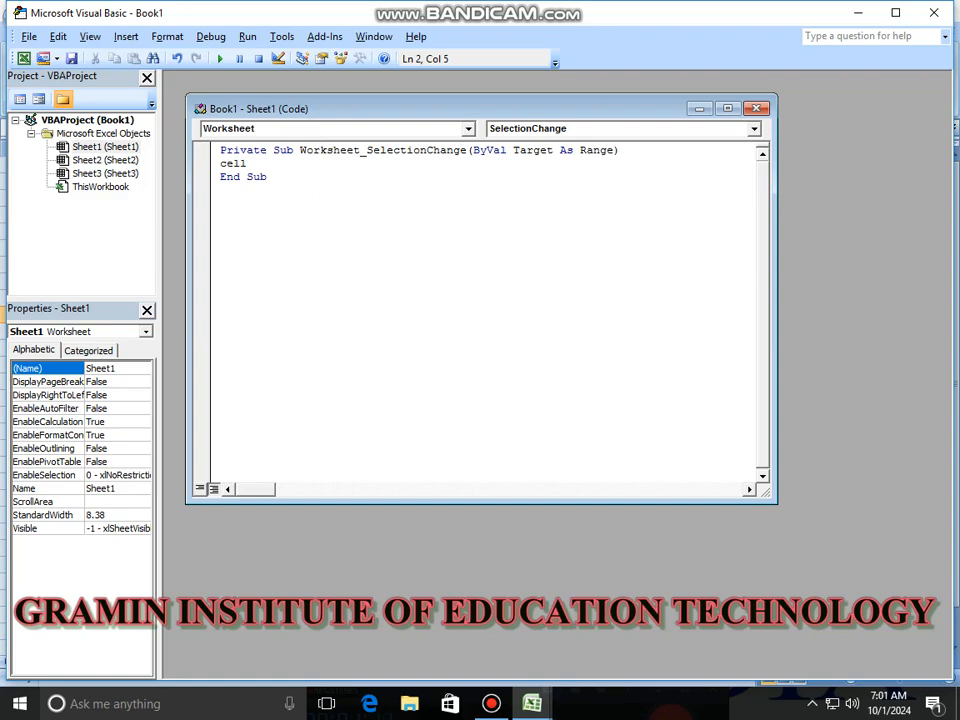
Complete the statement in the Worksheet_SelectionChange procedure as Cells.EntireColumn.AutoFit.
{"action": "type", "text": ".en"}
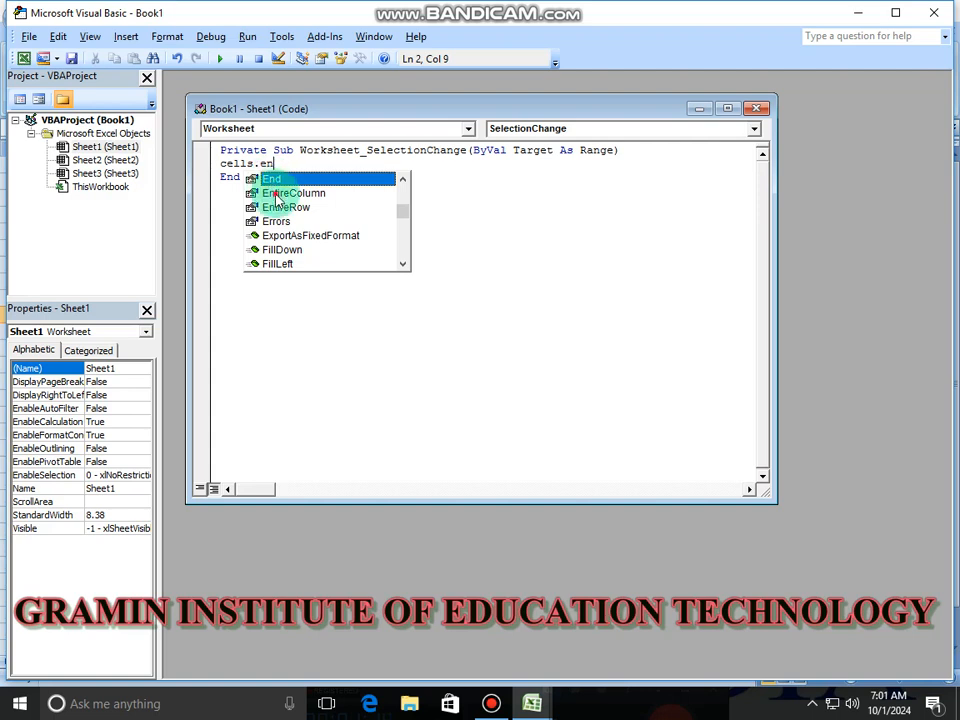
{"action": "double_click", "coordinate": [278, 193]}
{"action": "type", "text": ".aut"}
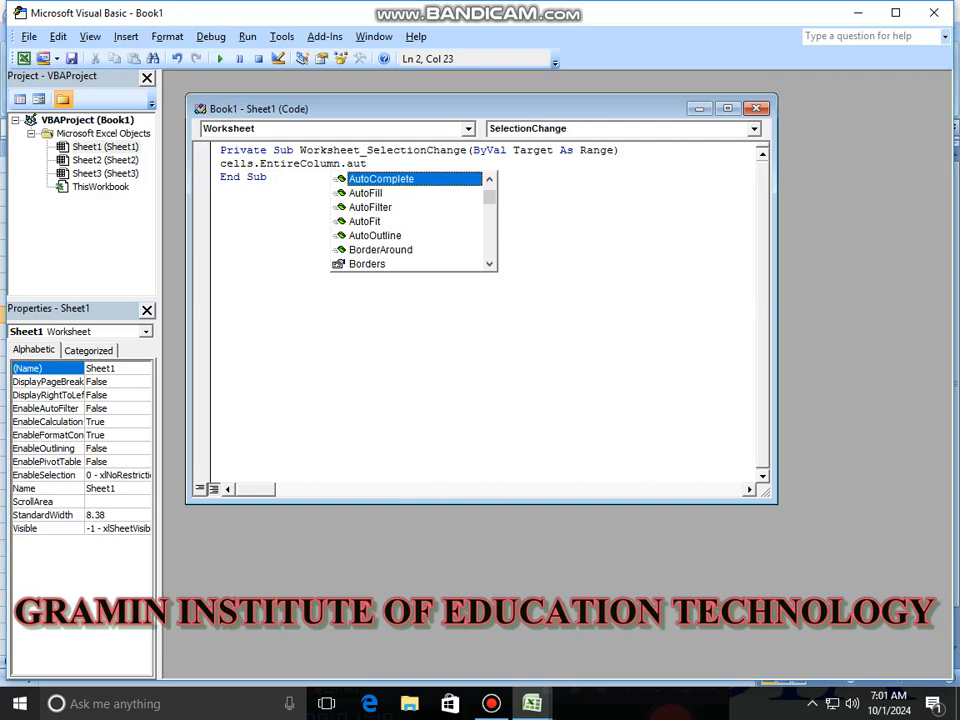
{"action": "double_click", "coordinate": [364, 221]}
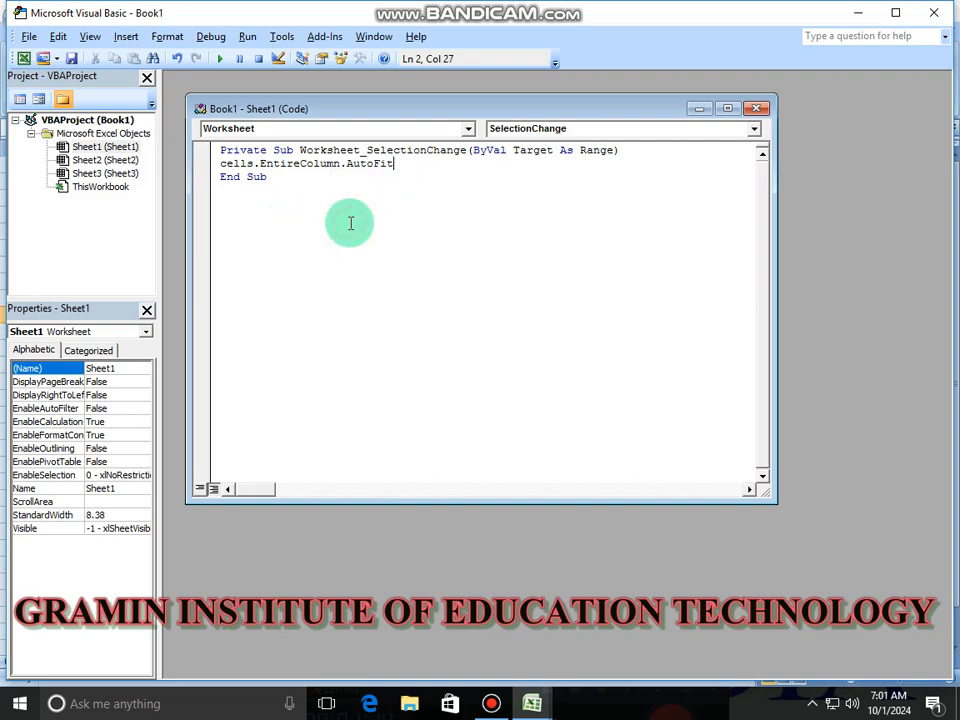
Add an empty Worksheet_Activate procedure to the Sheet1 code and return to the worksheet by closing the code editor.
{"action": "left_click", "coordinate": [535, 129]}
{"action": "left_click", "coordinate": [530, 143]}
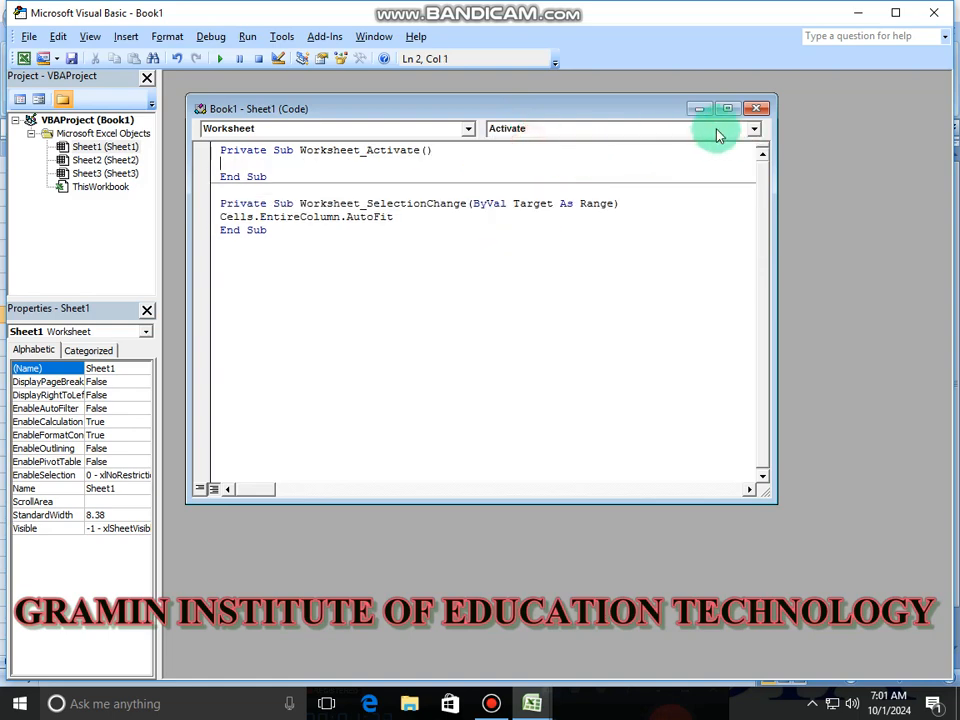
{"action": "left_click", "coordinate": [756, 108]}
{"action": "left_click", "coordinate": [932, 12]}
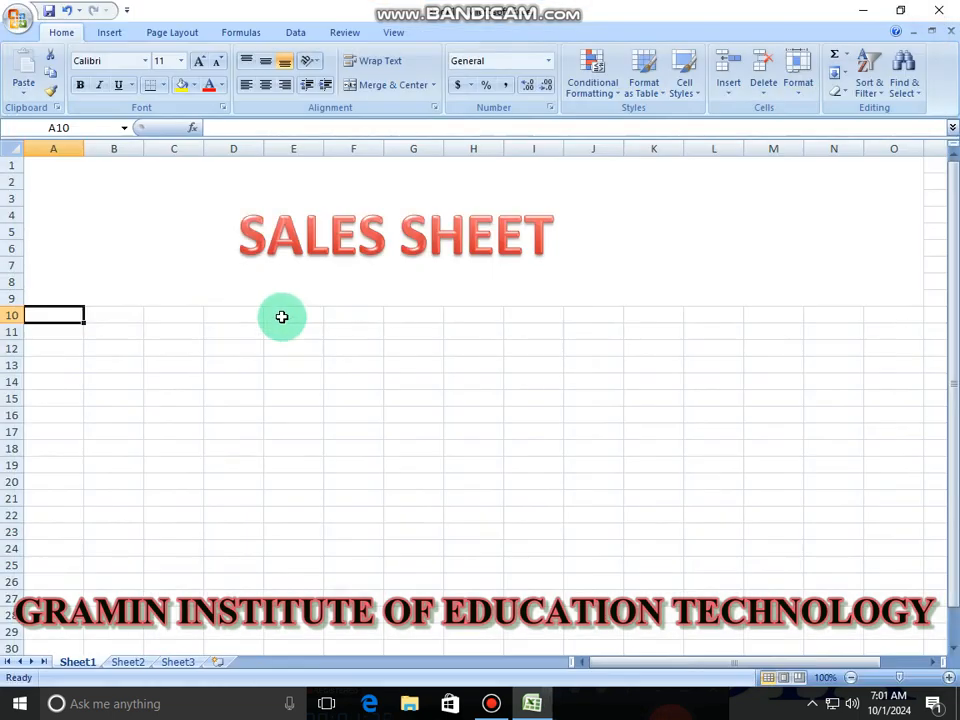
Enter the column headings S.NO. in A10 and DTAE in B10.
{"action": "type", "text": "s."}
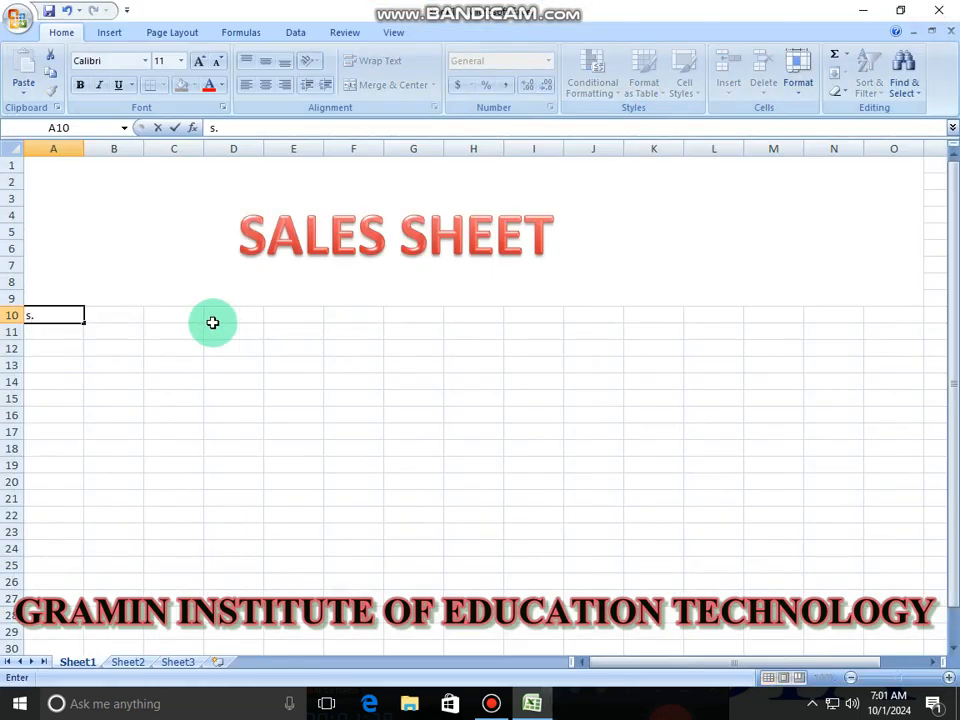
{"action": "key", "text": "BackSpace"}
{"action": "key", "text": "BackSpace"}
{"action": "type", "text": "S/"}
{"action": "key", "text": "BackSpace"}
{"action": "type", "text": ".NO."}
{"action": "key", "text": "Tab"}
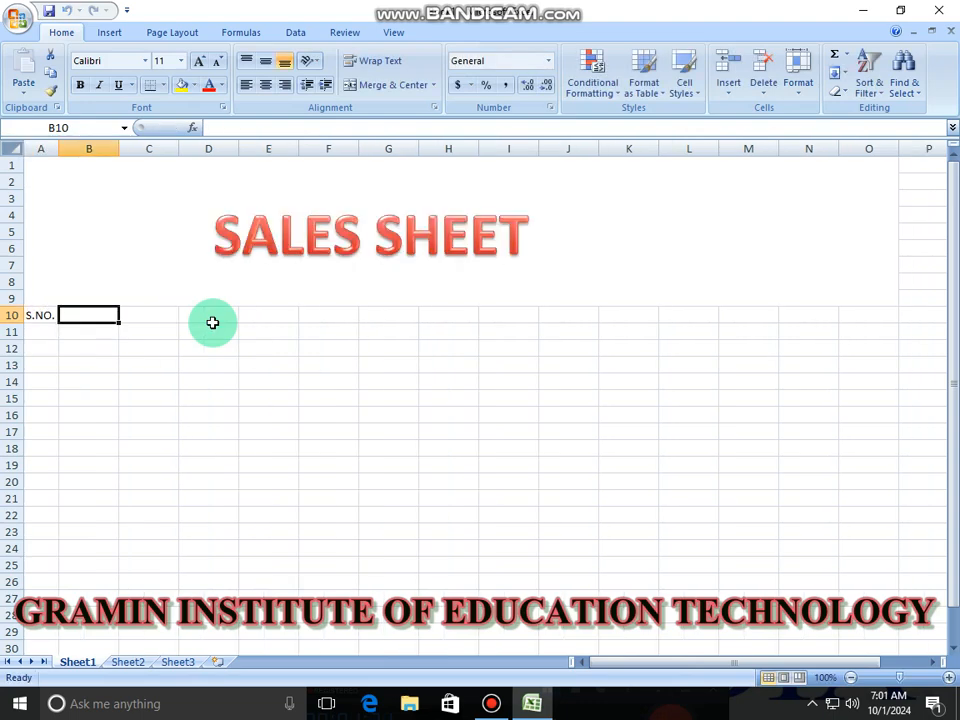
{"action": "type", "text": "DTAE"}
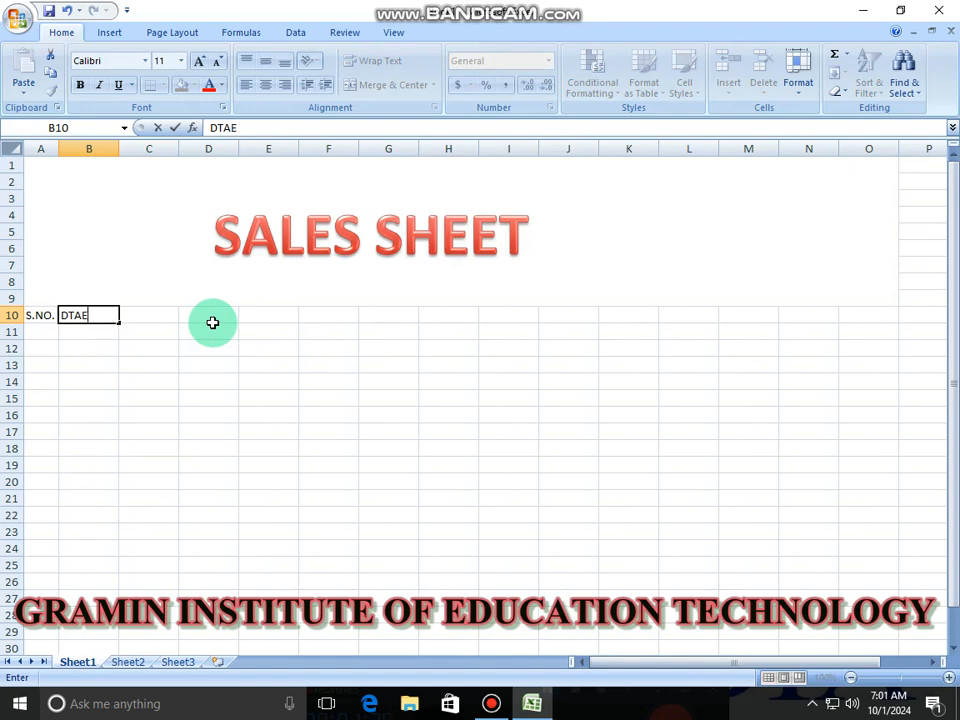
{"action": "key", "text": "Tab"}
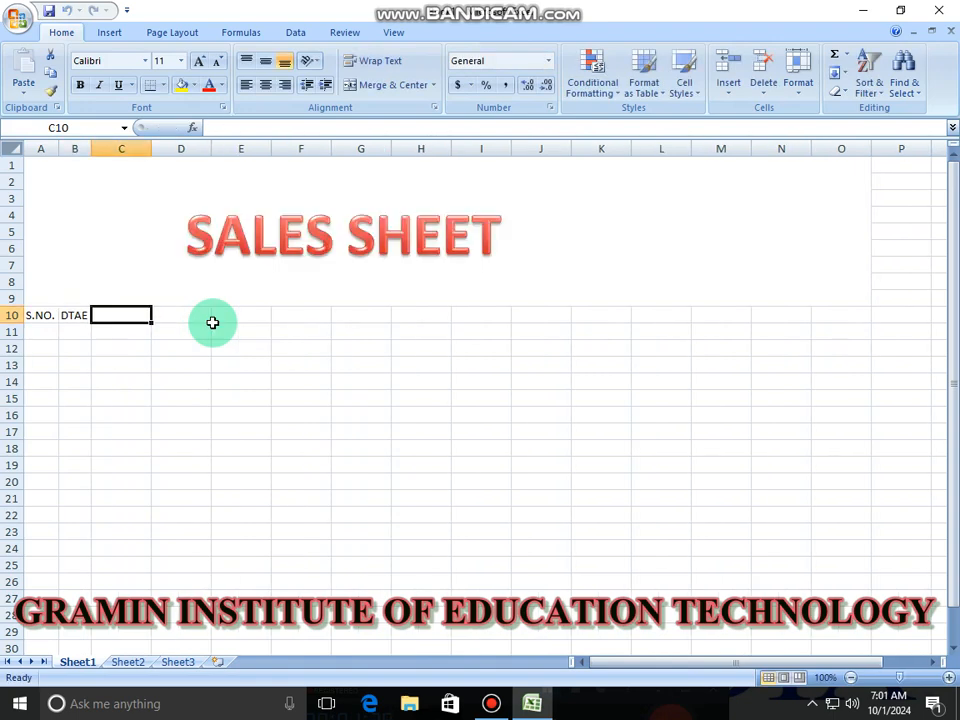
Enter the column headings QUANTITY in C10 and ITAM NAME in D10.
{"action": "type", "text": "QUA"}
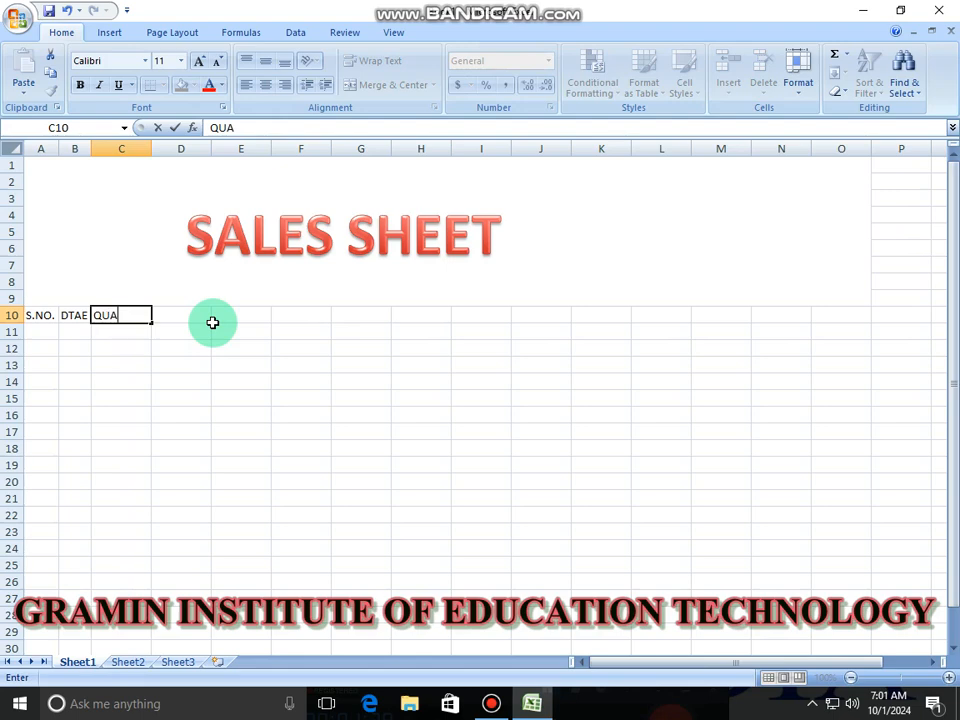
{"action": "type", "text": "NTITY"}
{"action": "key", "text": "Tab"}
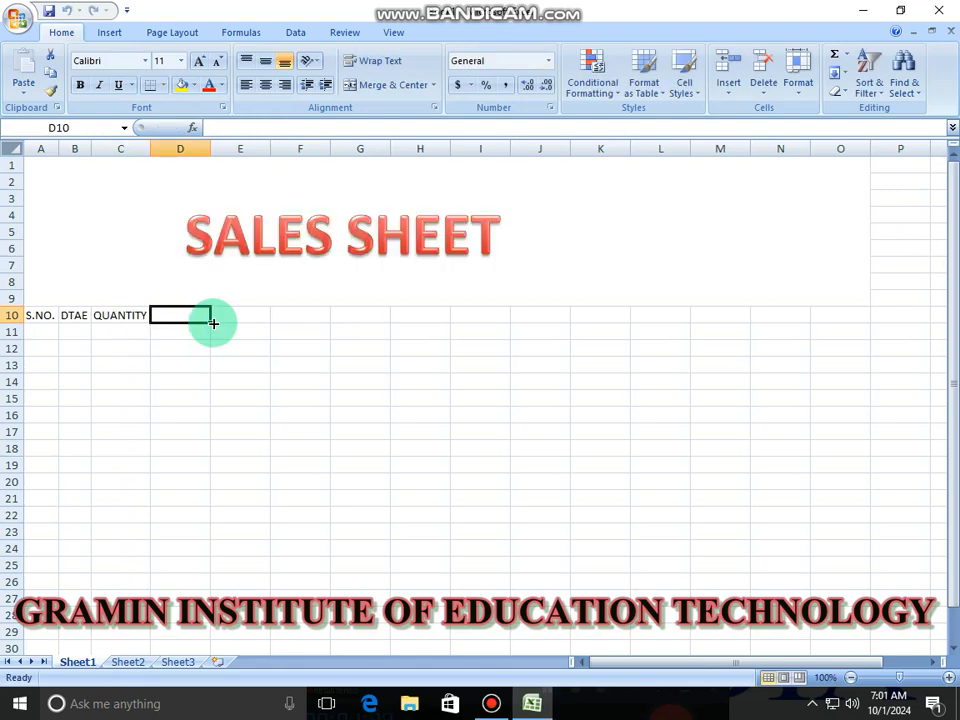
{"action": "type", "text": "ITAM NAME"}
{"action": "key", "text": "Tab"}
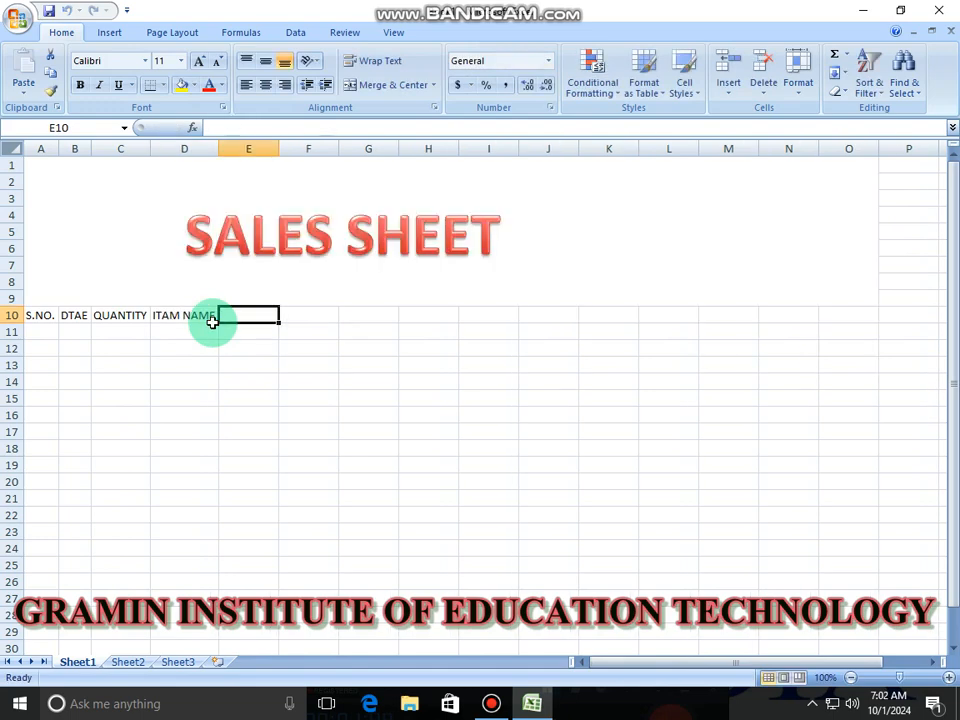
Enter the column headings PURCHASE RATE in E10 and TOTAL RATE in F10.
{"action": "type", "text": "P"}
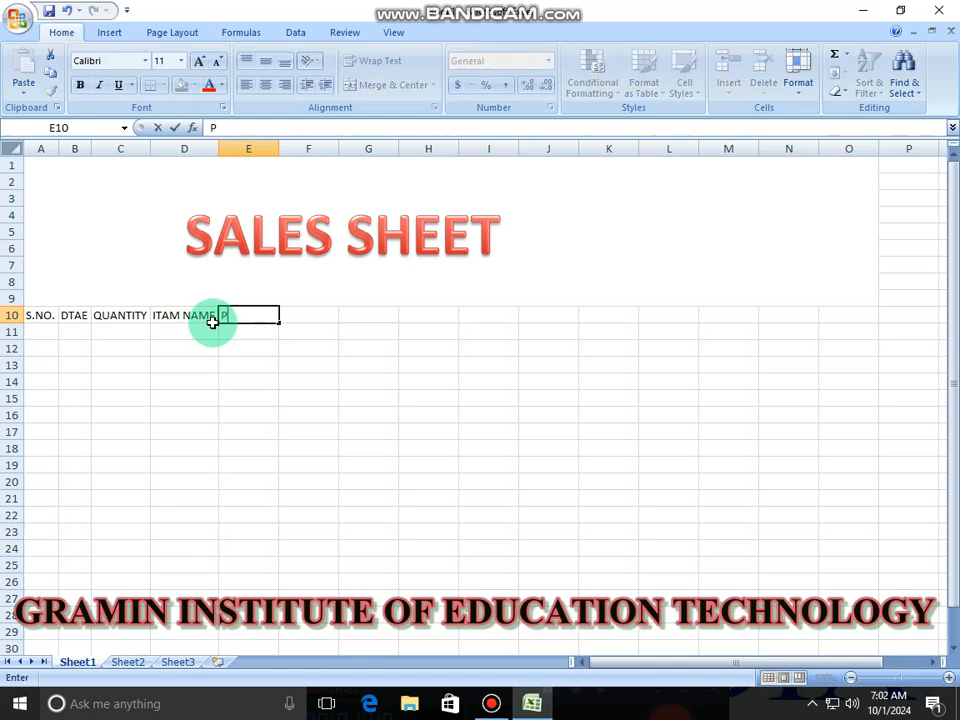
{"action": "type", "text": "URCHASE RATE"}
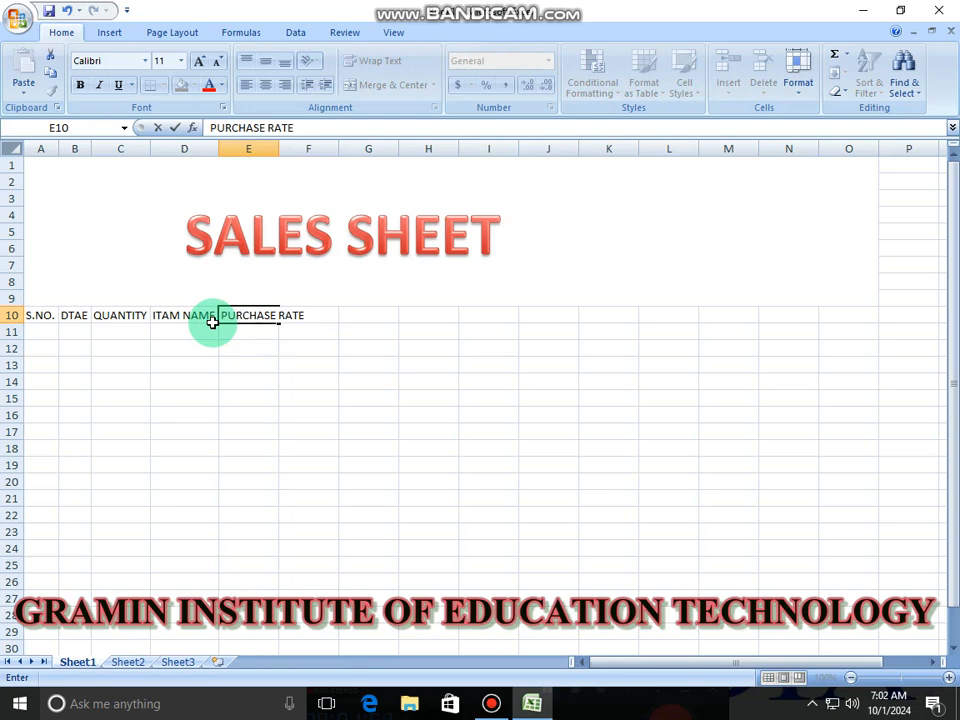
{"action": "key", "text": "Tab"}
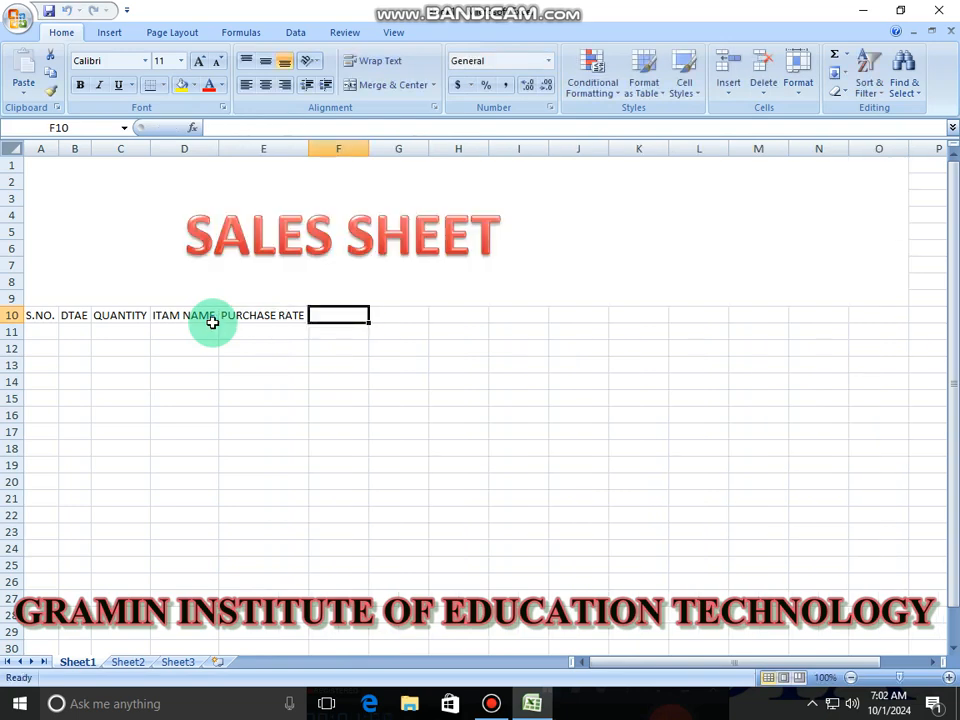
{"action": "type", "text": "TOTAL RATE"}
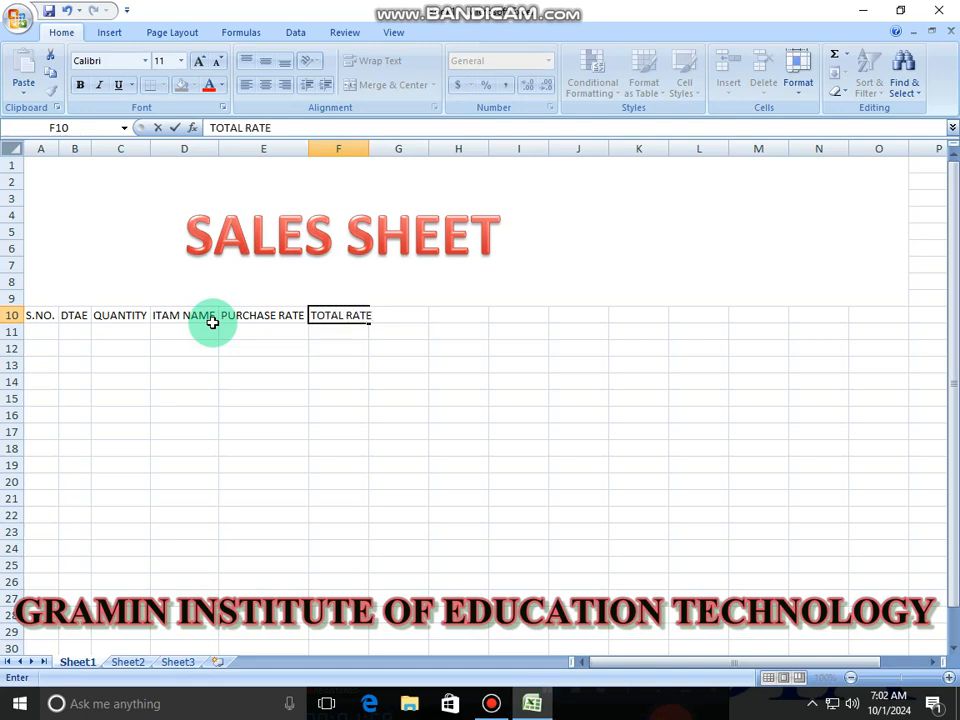
{"action": "key", "text": "Tab"}
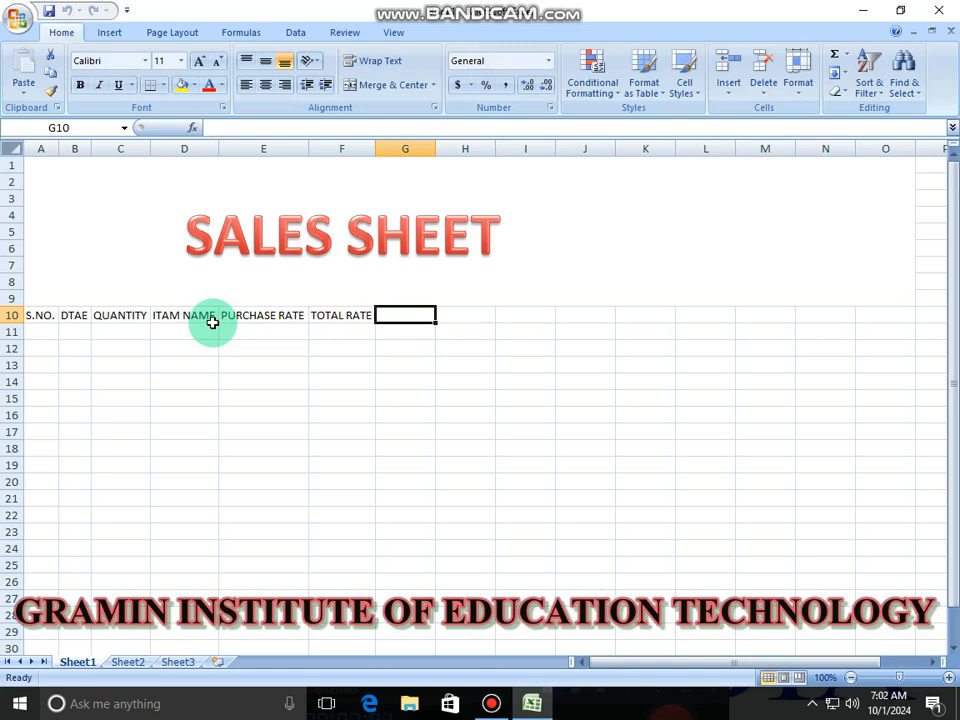
Enter the column headings SALES RATE in G10 and SALES ITAM in H10.
{"action": "type", "text": "SA"}
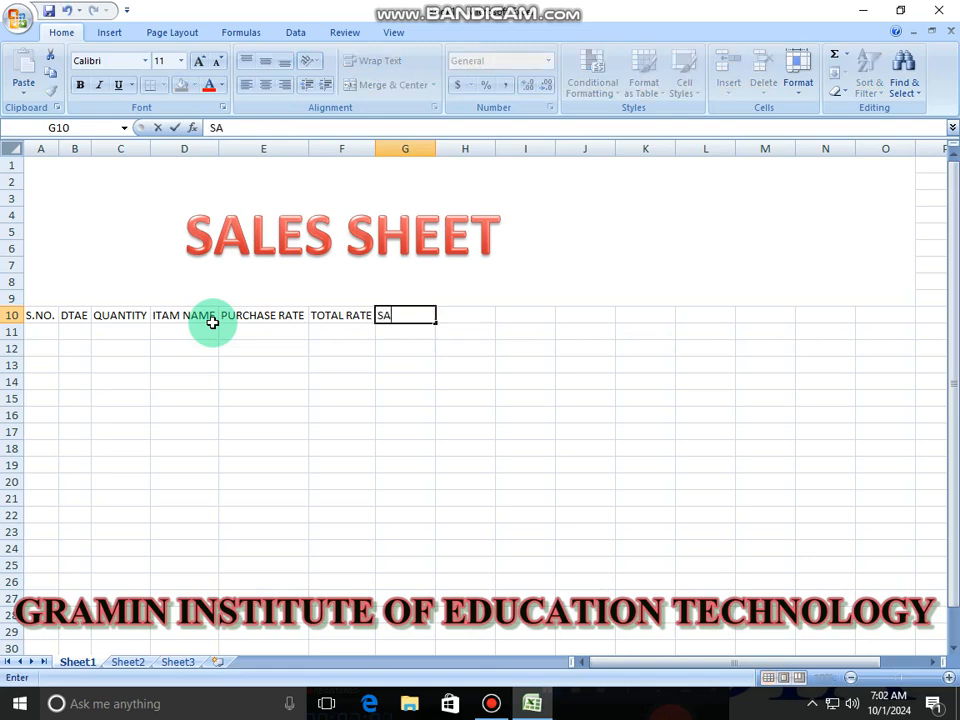
{"action": "type", "text": "LES RATE"}
{"action": "key", "text": "Tab"}
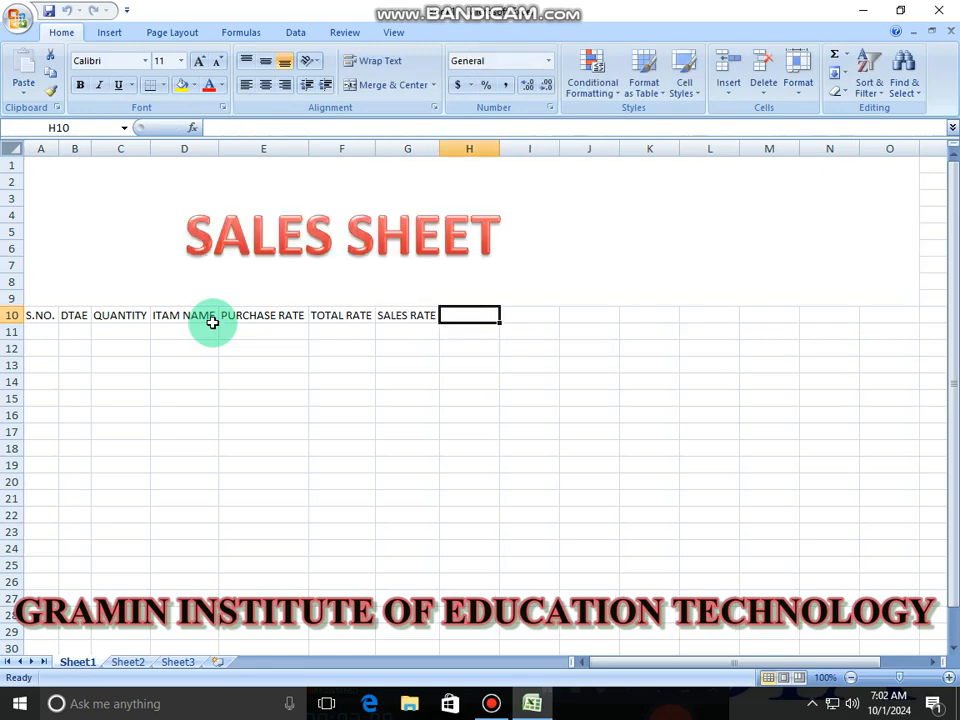
{"action": "type", "text": "SALE"}
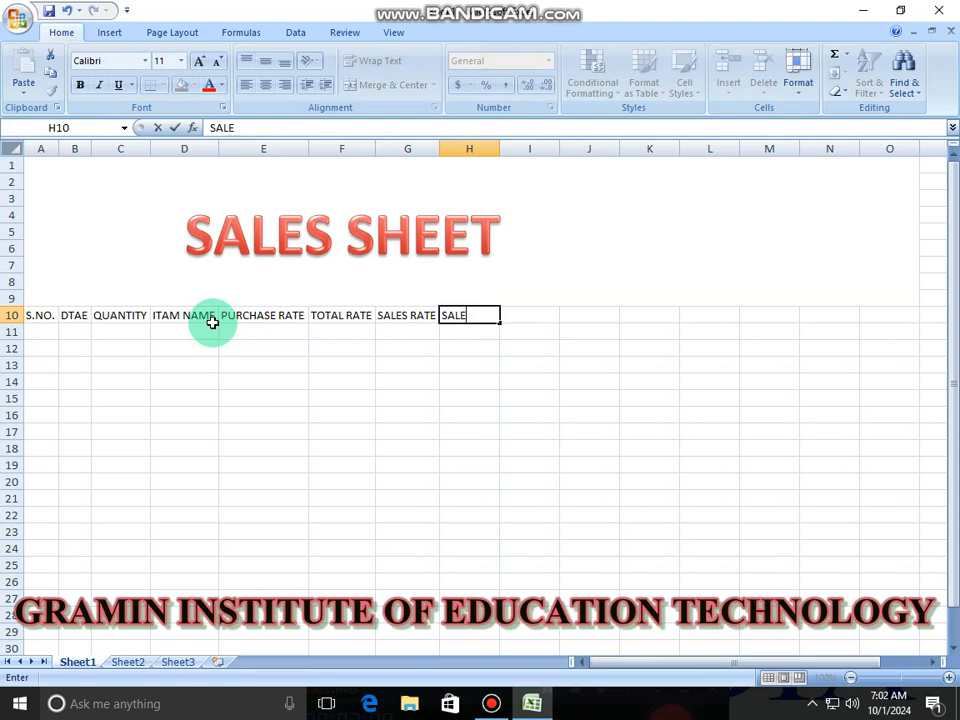
{"action": "type", "text": "S ITAM"}
{"action": "key", "text": "Tab"}
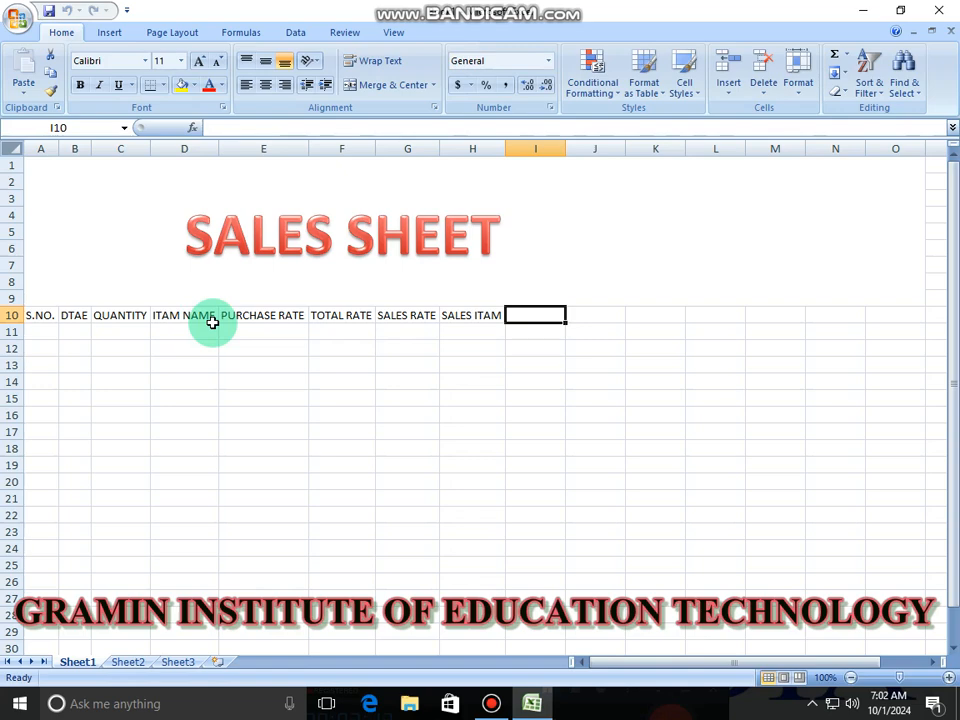
Enter the column headings TOTAL SALES in I10 and STOCK RATE in J10.
{"action": "type", "text": "T"}
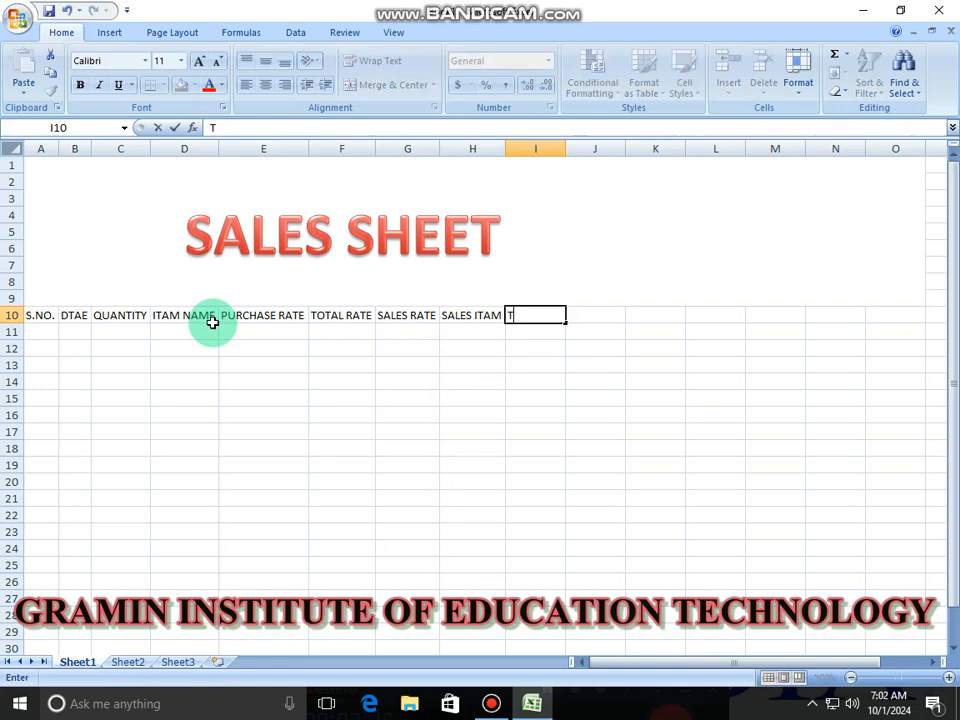
{"action": "type", "text": "OTAL SAL"}
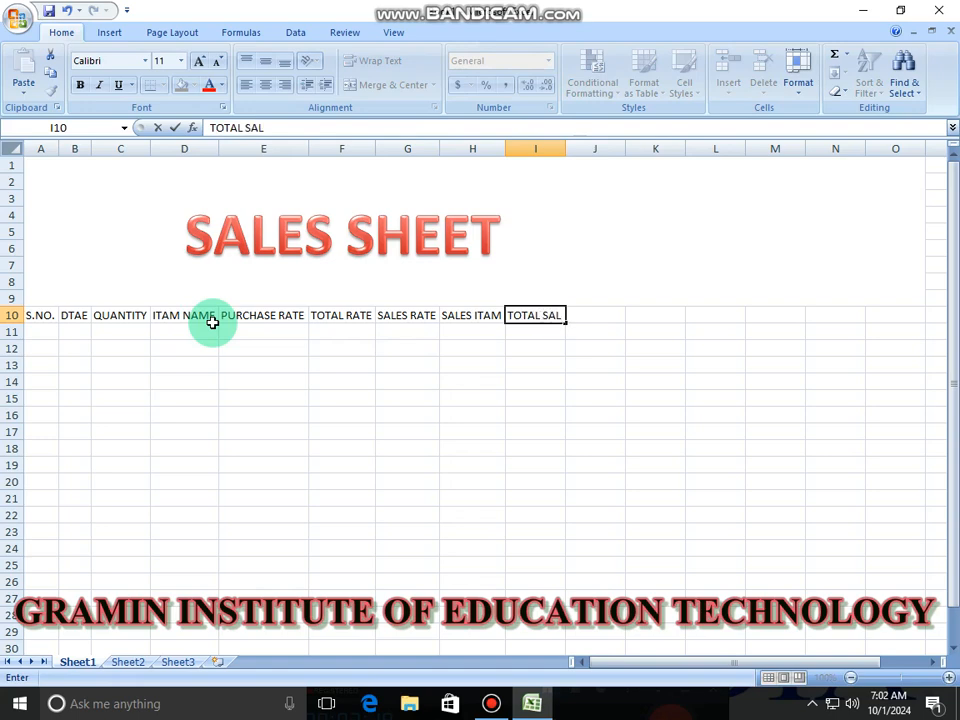
{"action": "type", "text": "EA"}
{"action": "key", "text": "BackSpace"}
{"action": "type", "text": "S"}
{"action": "key", "text": "Tab"}
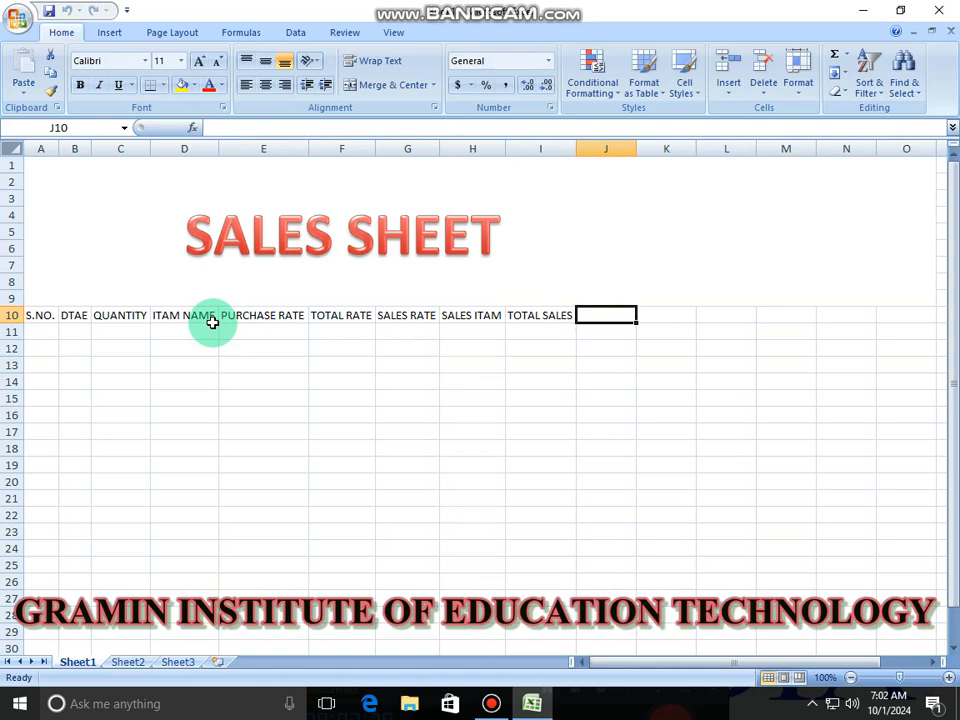
{"action": "type", "text": "STOCK"}
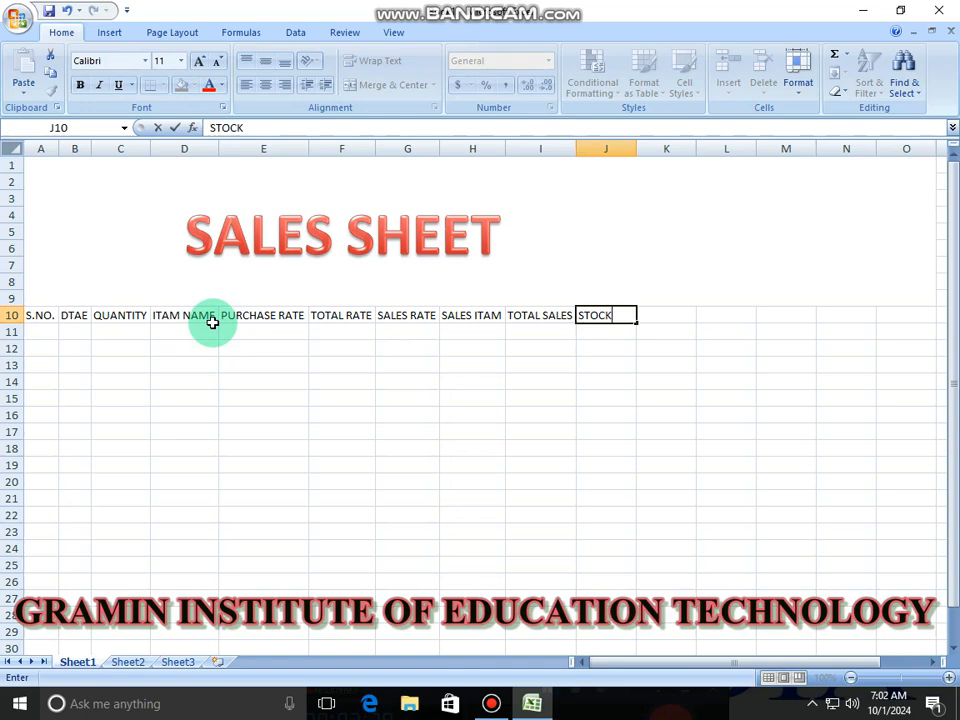
{"action": "type", "text": " RATE"}
{"action": "key", "text": "Tab"}
Enter the column headings PROFIT in K10 and N.P. in L10.
{"action": "type", "text": "PR"}
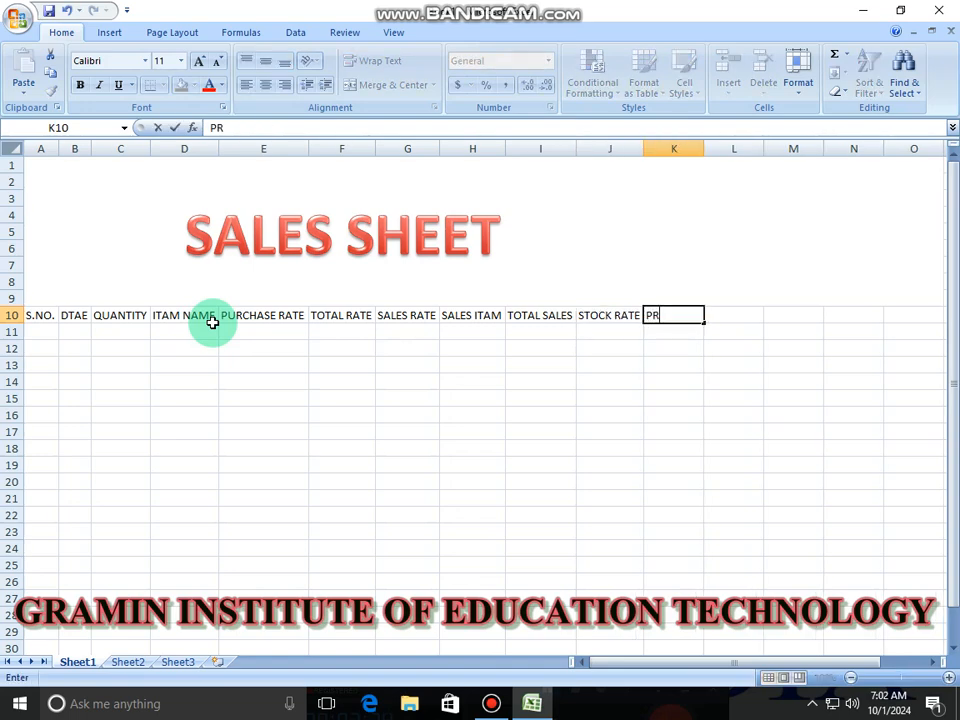
{"action": "type", "text": "OFIT"}
{"action": "key", "text": "Tab"}
{"action": "type", "text": "N"}
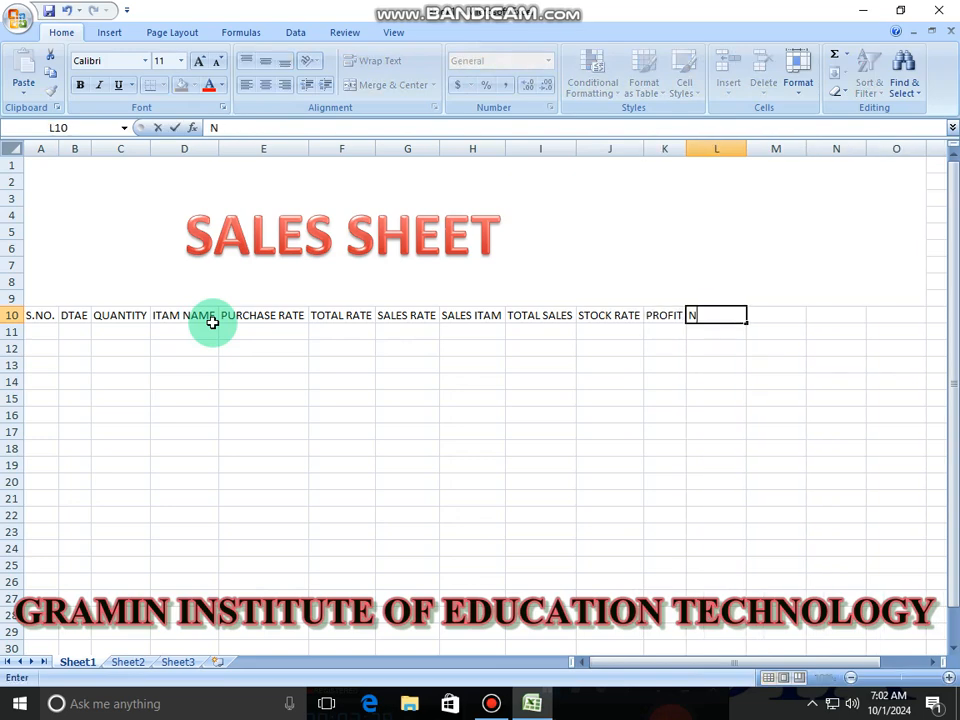
{"action": "type", "text": ".PL"}
{"action": "key", "text": "BackSpace"}
{"action": "type", "text": "."}
{"action": "key", "text": "Return"}
Number the rows 1 to 4 in the S.NO. column, cells A11 to A14.
{"action": "key", "text": "Left"}
{"action": "key", "text": "Left"}
{"action": "key", "text": "Left"}
{"action": "key", "text": "Left"}
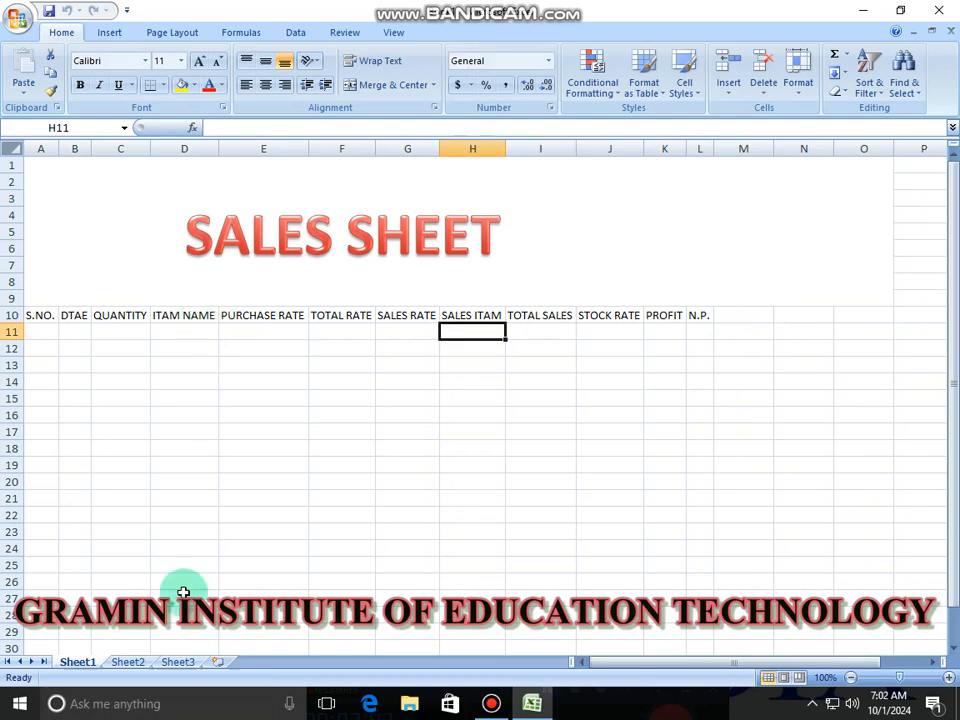
{"action": "left_click", "coordinate": [43, 331]}
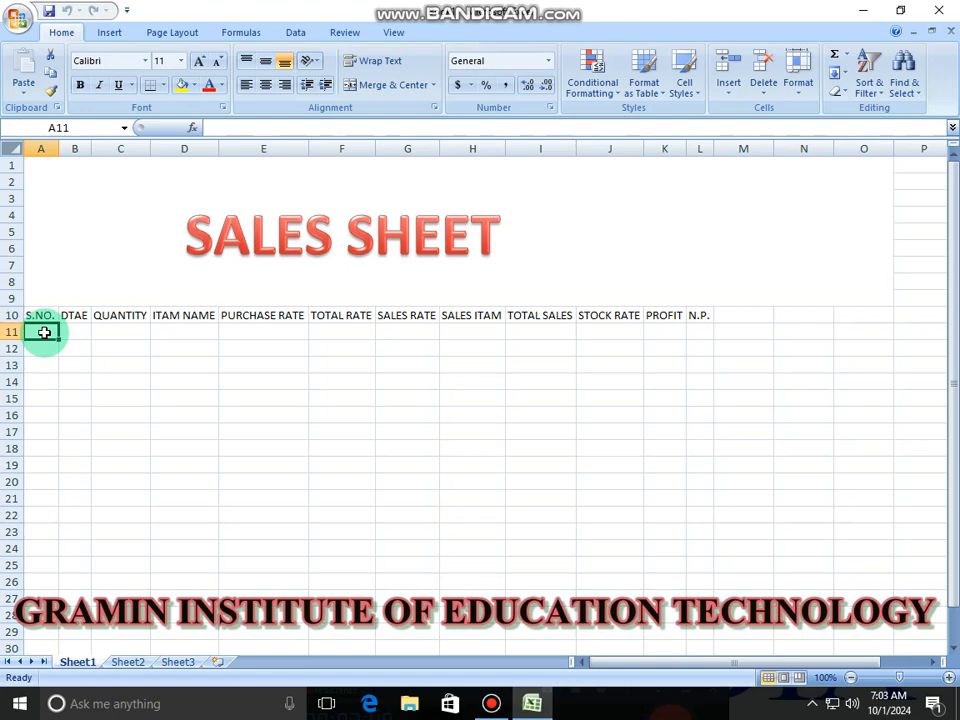
{"action": "type", "text": "1"}
{"action": "key", "text": "Return"}
{"action": "type", "text": "2"}
{"action": "key", "text": "Return"}
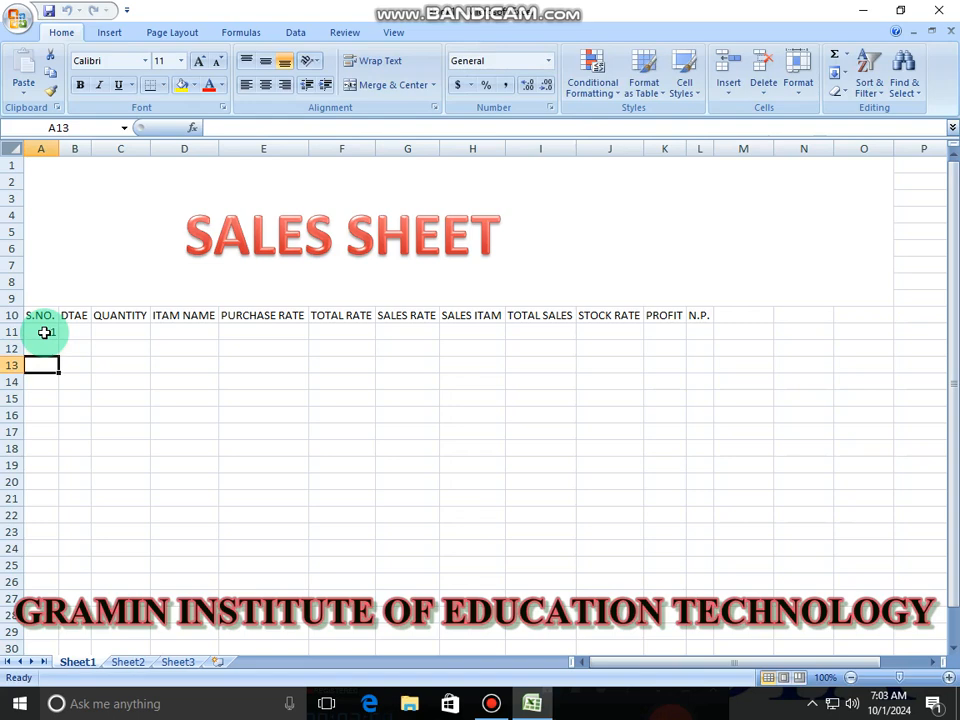
{"action": "type", "text": "3"}
{"action": "key", "text": "Return"}
{"action": "type", "text": "4"}
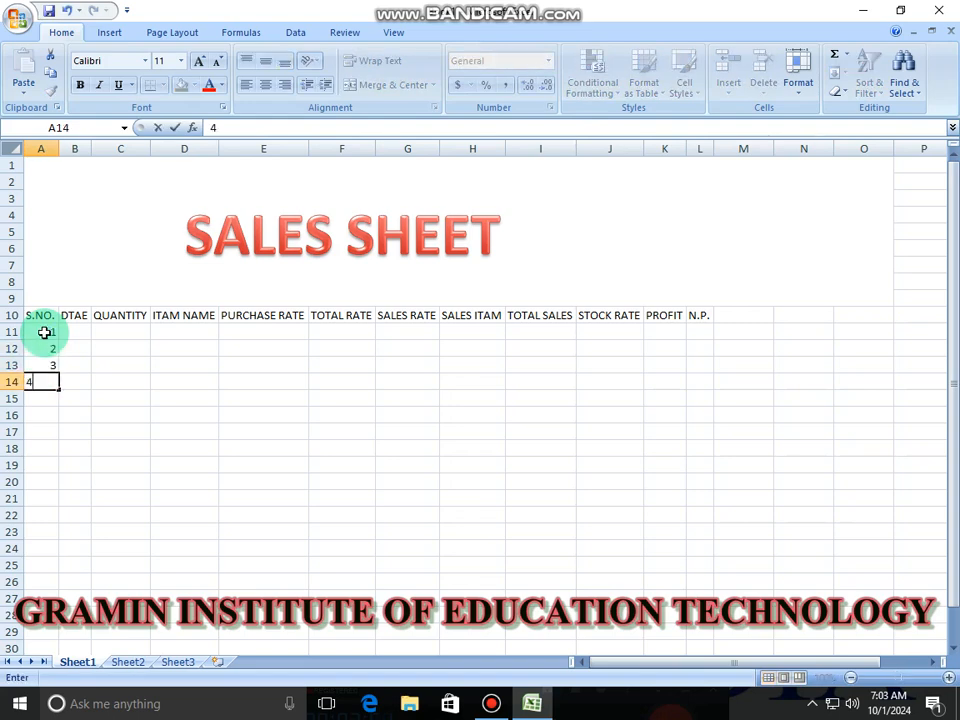
{"action": "key", "text": "Right"}
{"action": "key", "text": "Right"}
{"action": "key", "text": "Left"}
{"action": "key", "text": "Up"}
{"action": "key", "text": "Up"}
{"action": "key", "text": "Up"}
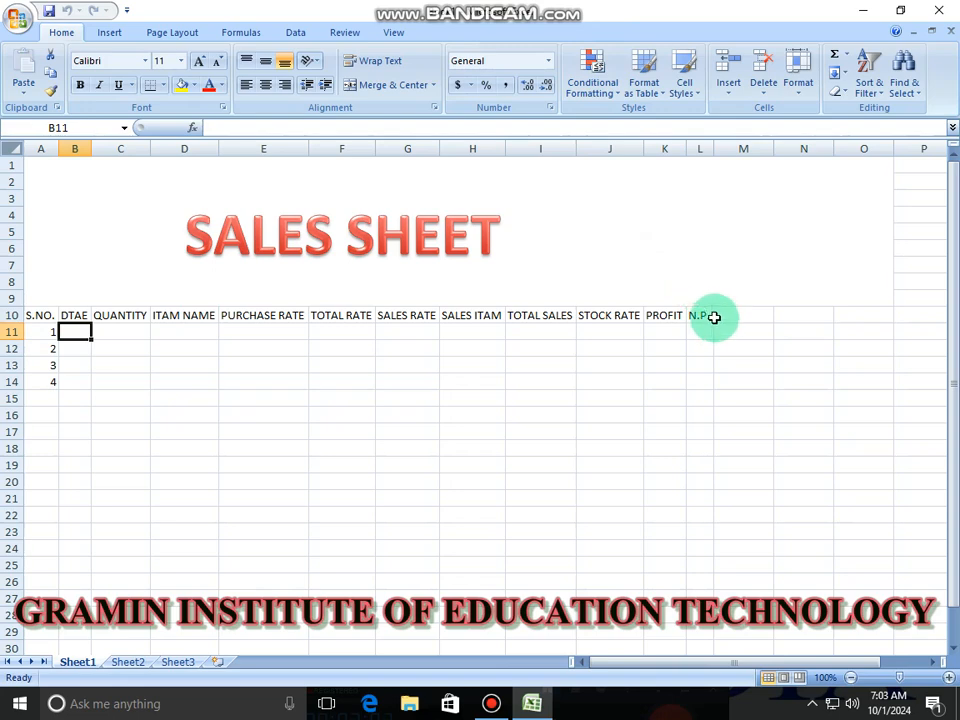
Extend the last column heading in L10 to N.P.L.
{"action": "double_click", "coordinate": [714, 317]}
{"action": "type", "text": "L"}
{"action": "left_click", "coordinate": [73, 331]}
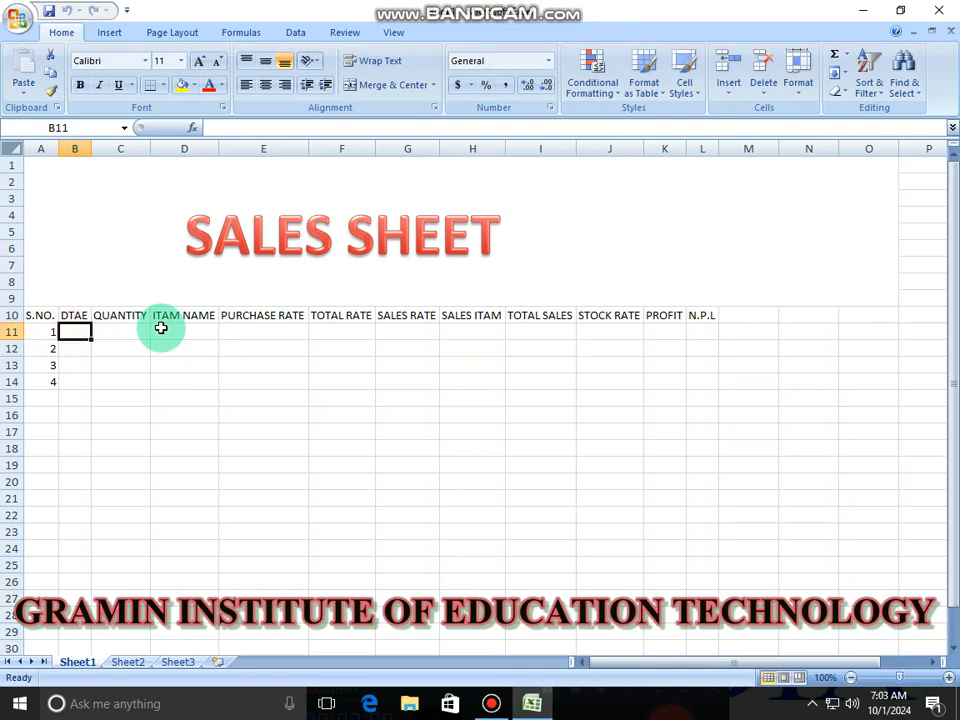
Enter the dates 25/09/2024, 26/09/2024, 30/09/2024 and 1/10/2024 in cells B11 to B14.
{"action": "type", "text": "25/09/2024"}
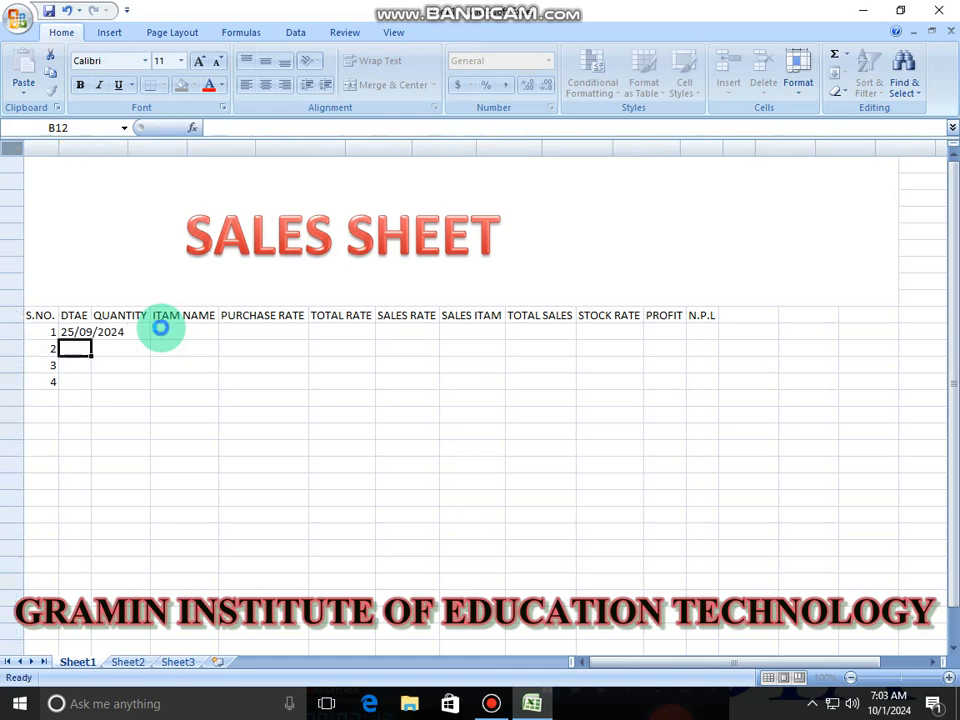
{"action": "key", "text": "Return"}
{"action": "type", "text": "26"}
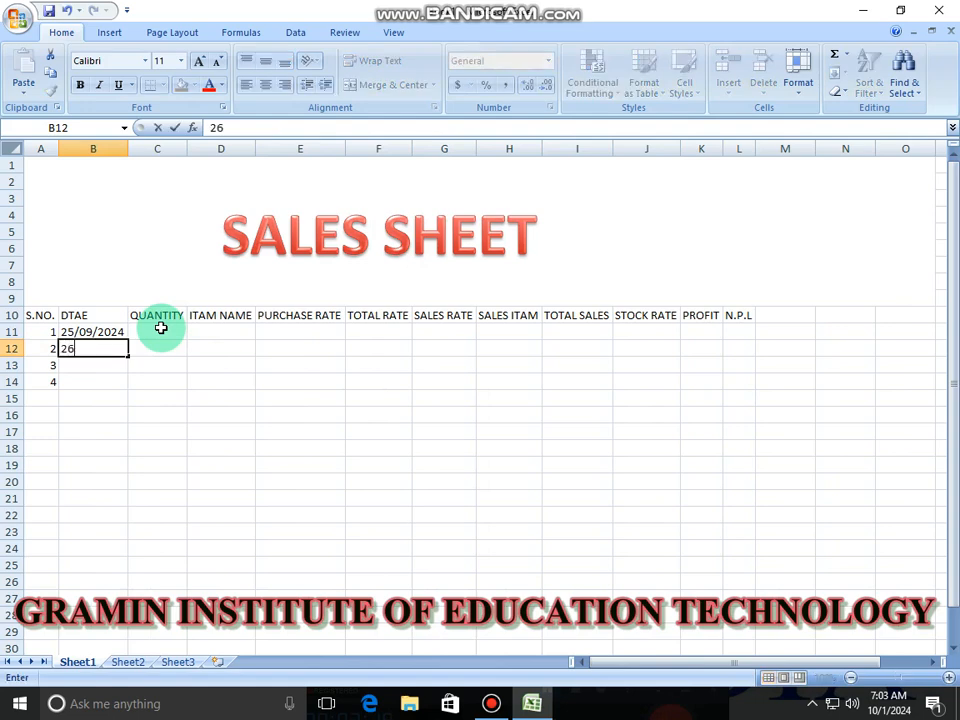
{"action": "type", "text": "/09/2024"}
{"action": "key", "text": "Return"}
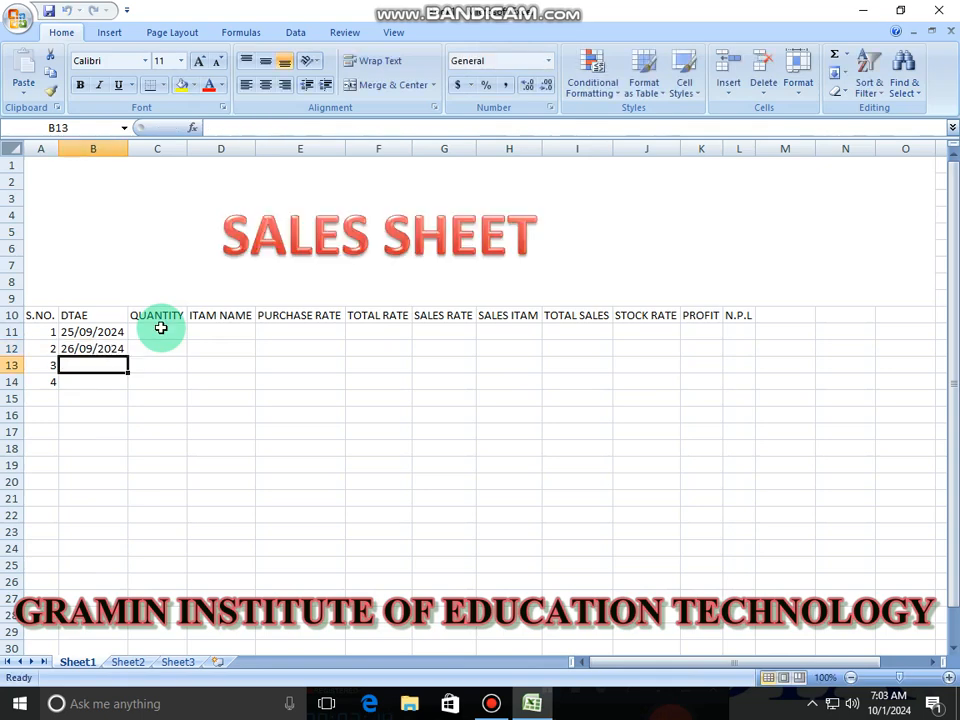
{"action": "type", "text": "3"}
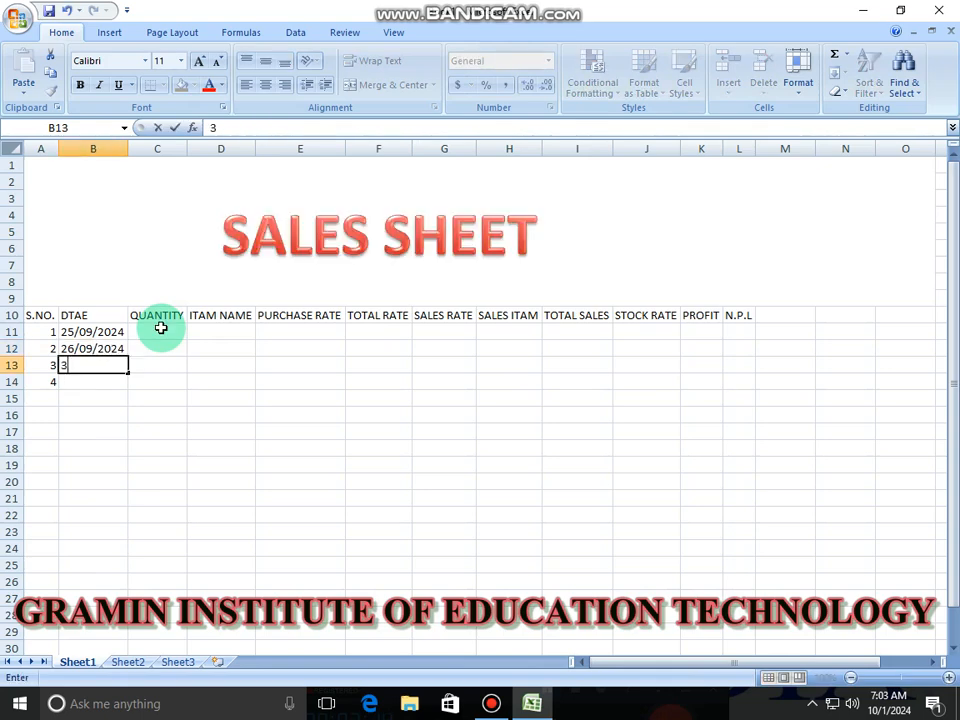
{"action": "type", "text": "0/09/2024"}
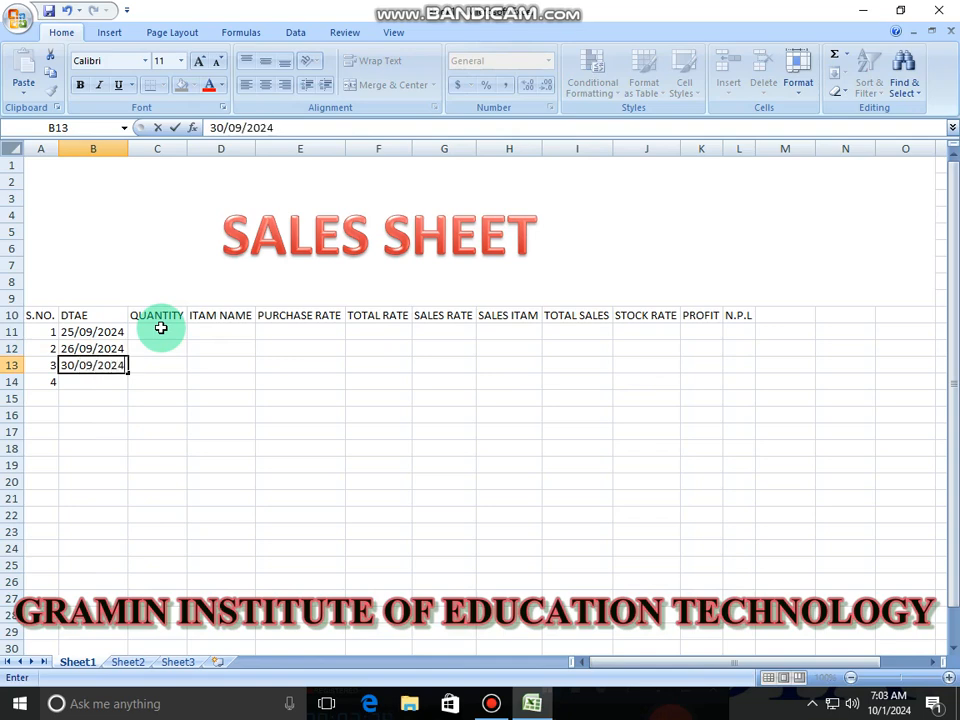
{"action": "key", "text": "Return"}
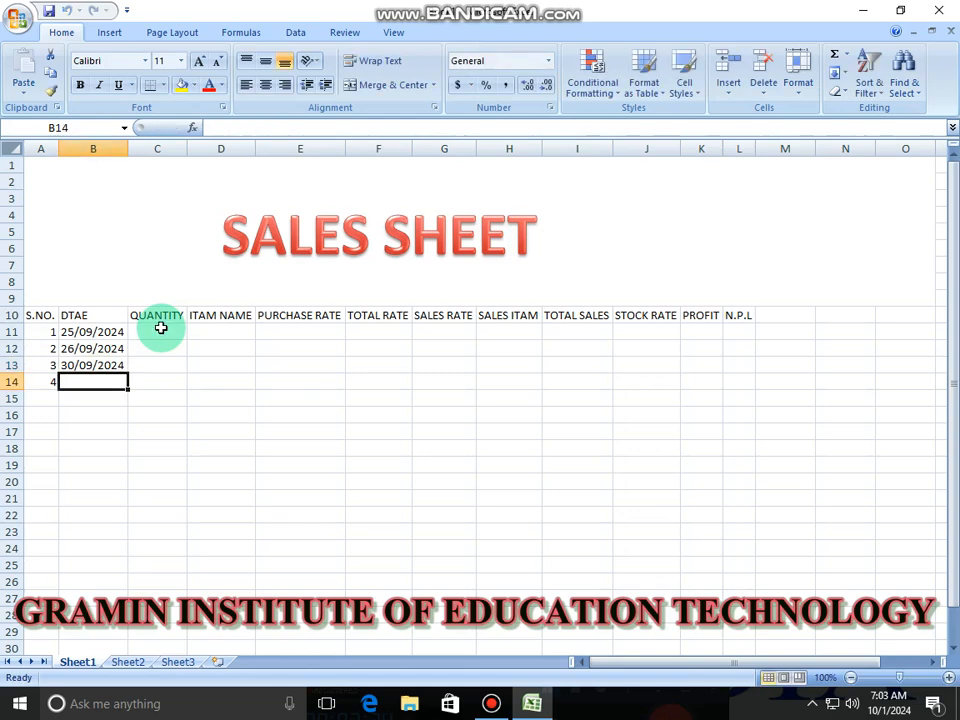
{"action": "type", "text": "1/10/"}
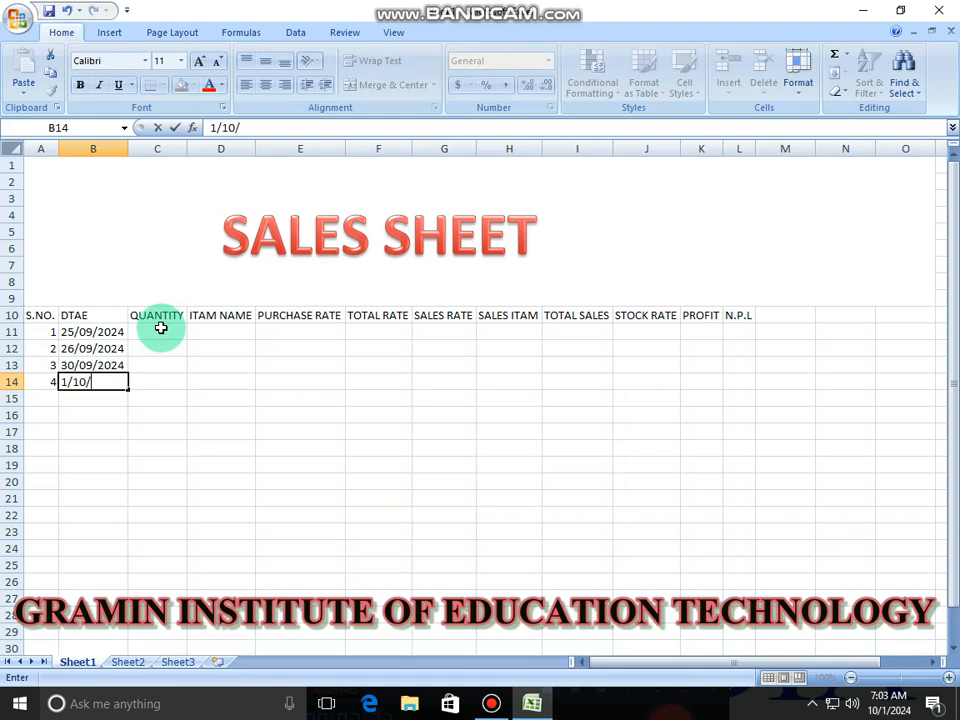
{"action": "type", "text": "2024"}
{"action": "key", "text": "Tab"}
Enter the quantities 12, 18, 56 and 45 in cells C11 to C14.
{"action": "left_click", "coordinate": [160, 328]}
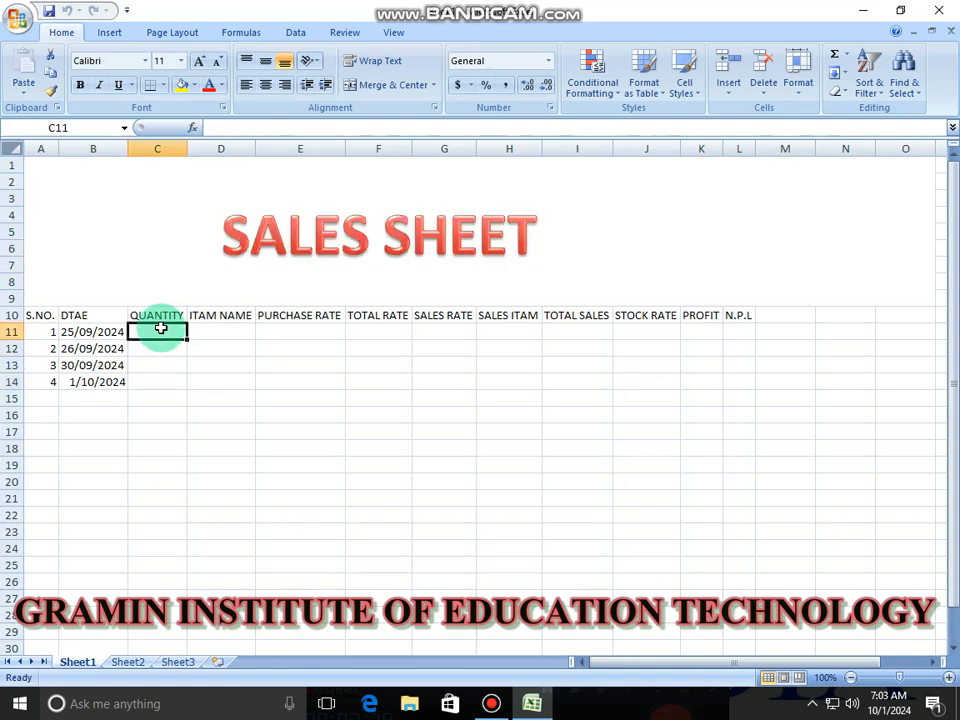
{"action": "type", "text": "12"}
{"action": "key", "text": "Return"}
{"action": "type", "text": "18"}
{"action": "key", "text": "Return"}
{"action": "type", "text": "56"}
{"action": "key", "text": "Return"}
{"action": "type", "text": "45"}
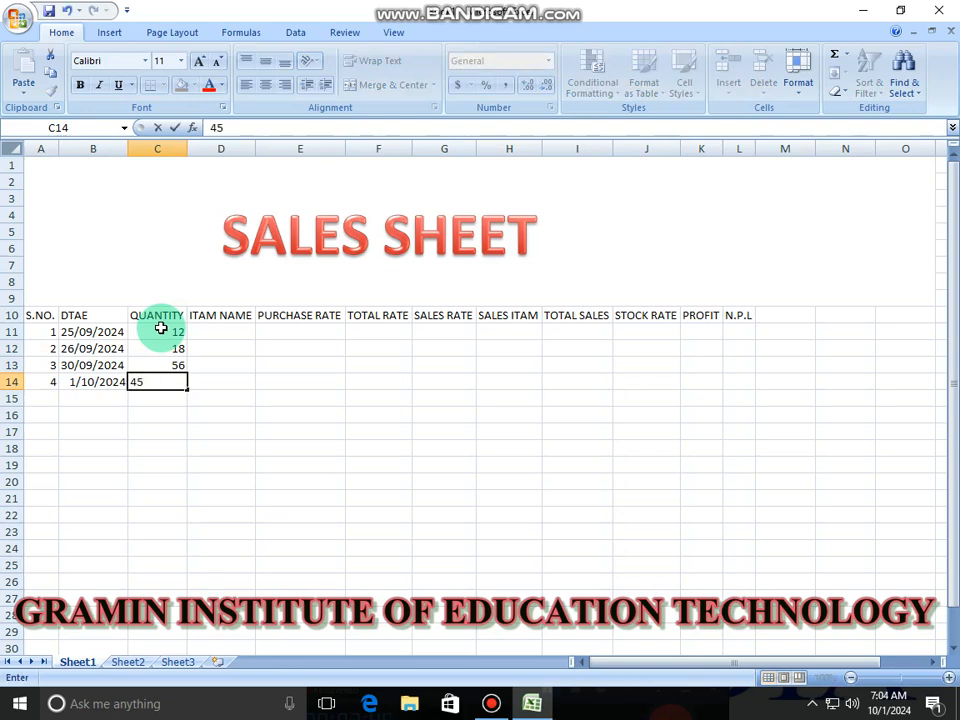
{"action": "key", "text": "Right"}
Enter the item names COMPUTER, MONITOR, KEYBOARD and MOUSE in cells D11 to D14.
{"action": "key", "text": "Up"}
{"action": "key", "text": "Up"}
{"action": "key", "text": "Up"}
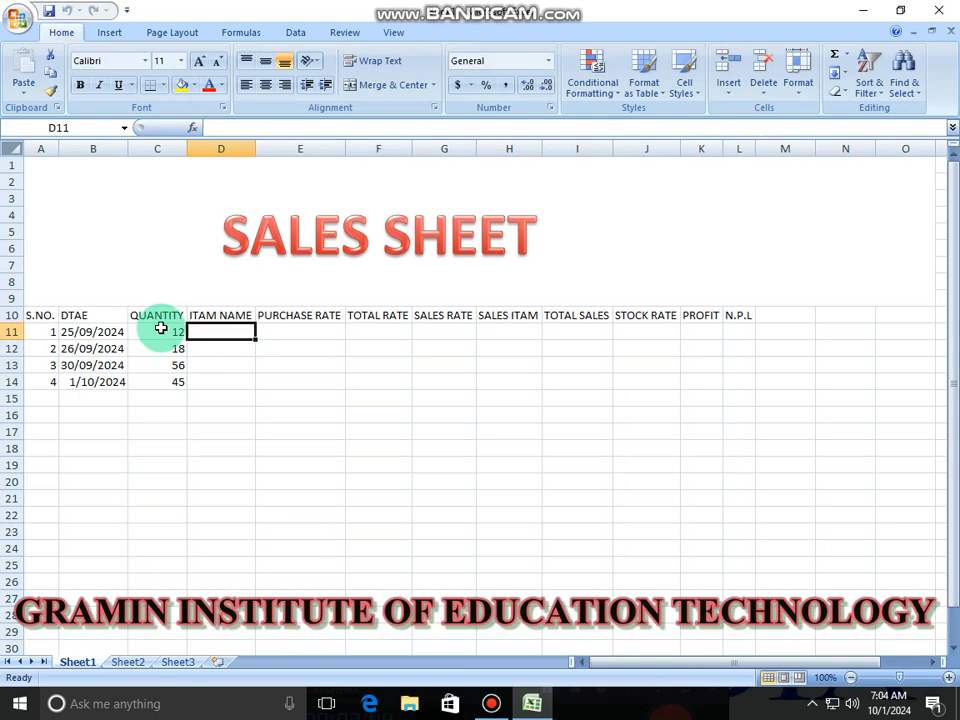
{"action": "type", "text": "COMPUTER"}
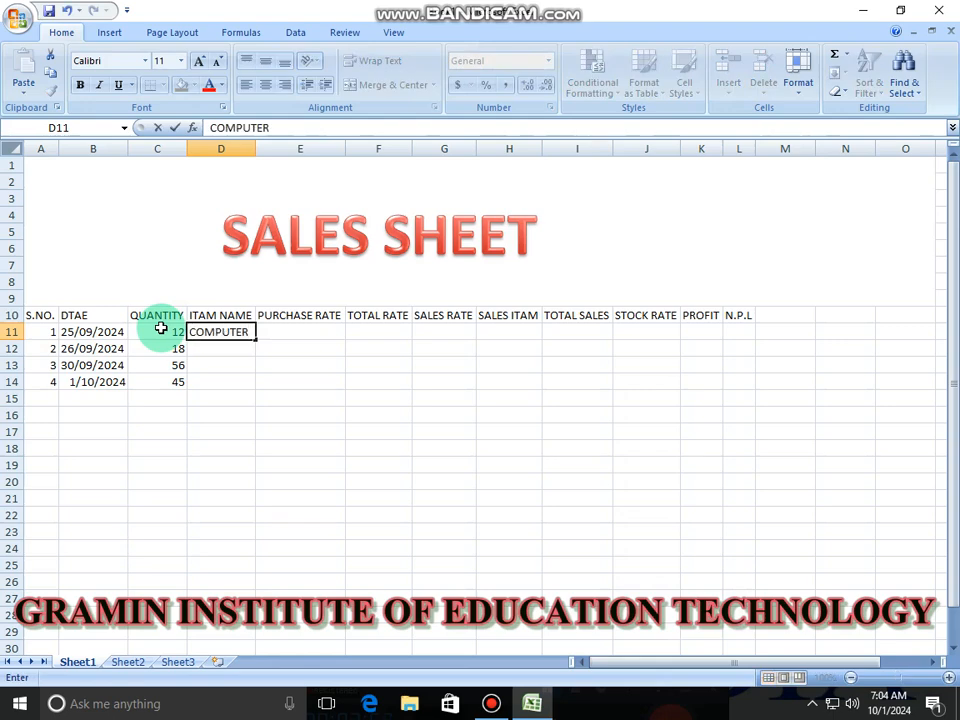
{"action": "key", "text": "Return"}
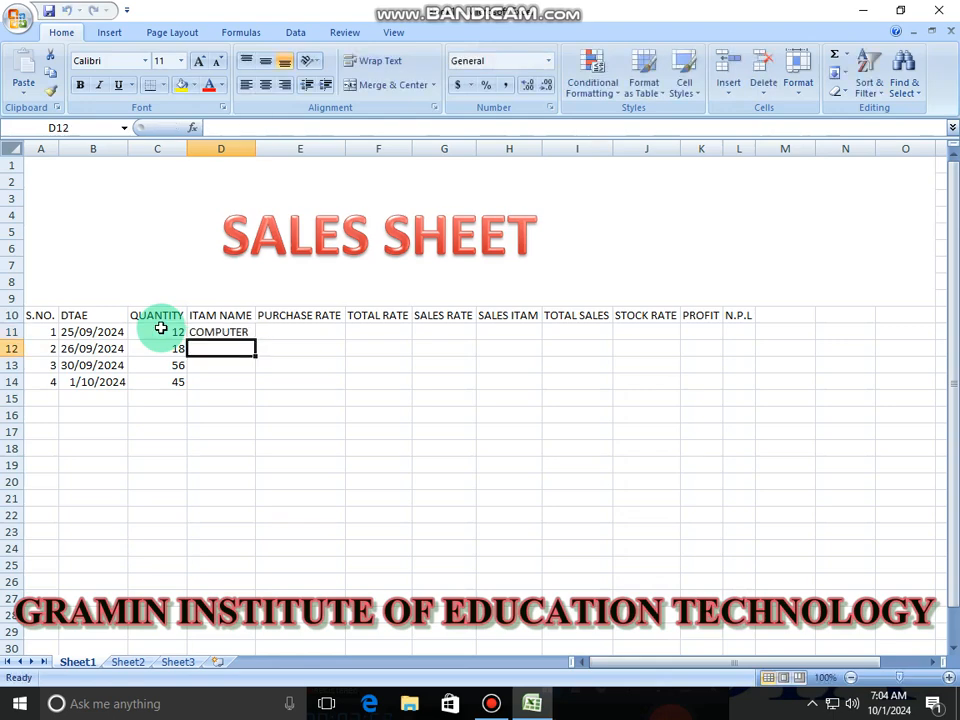
{"action": "type", "text": "MONITOR"}
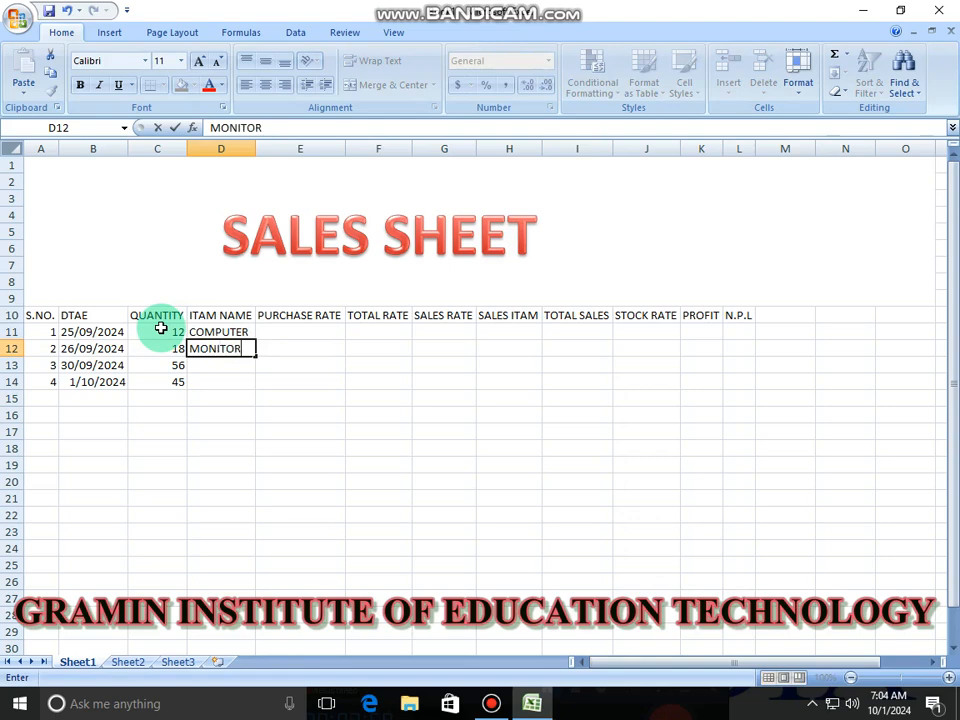
{"action": "key", "text": "Return"}
{"action": "type", "text": "K"}
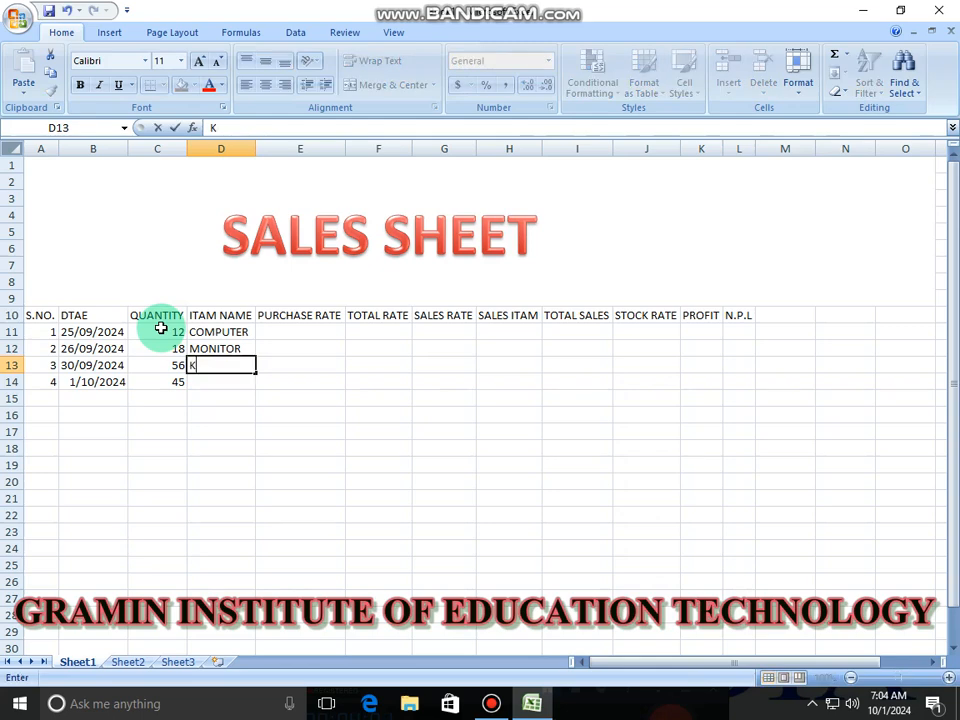
{"action": "type", "text": "EYBOARD"}
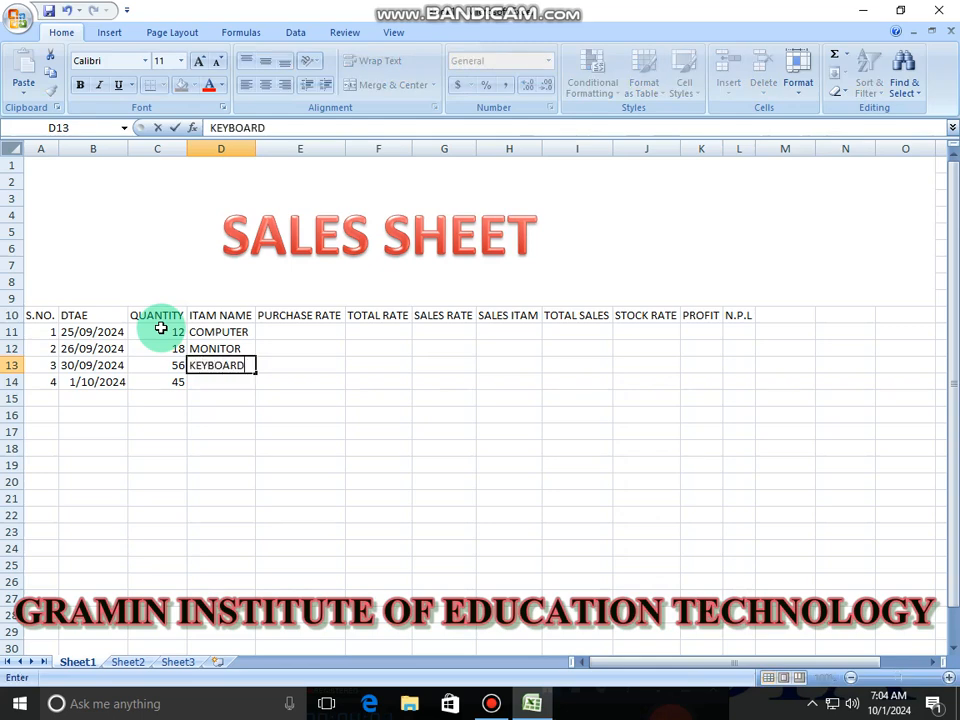
{"action": "key", "text": "Return"}
{"action": "type", "text": "MOUSE"}
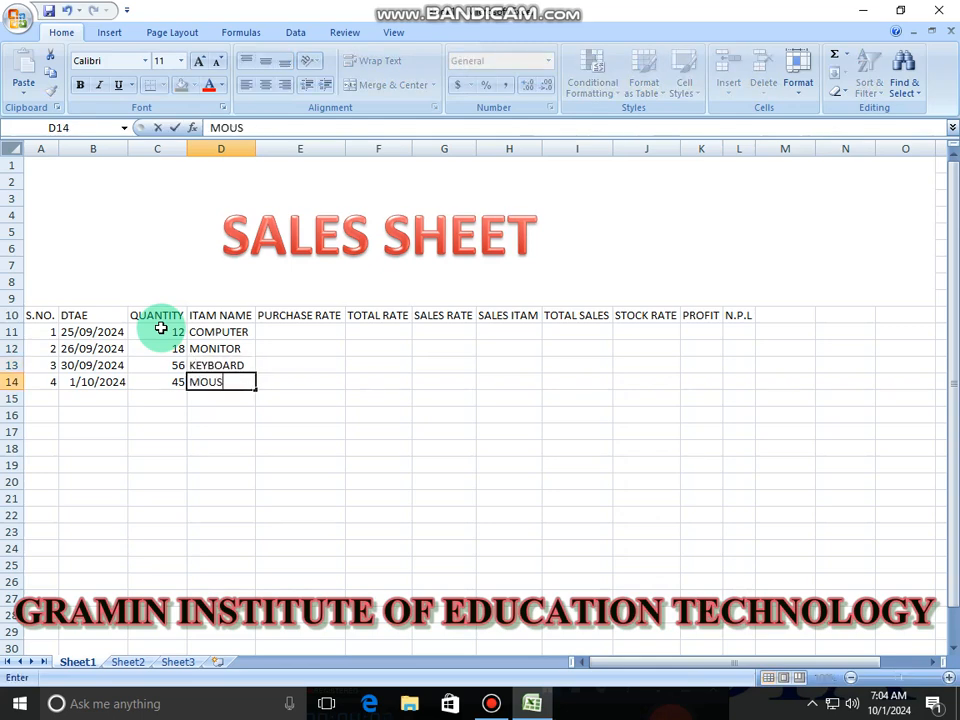
{"action": "key", "text": "Tab"}
Enter the purchase rates 15000, 1850, 240 and 120 in cells E11 to E14.
{"action": "key", "text": "Up"}
{"action": "key", "text": "Up"}
{"action": "key", "text": "Up"}
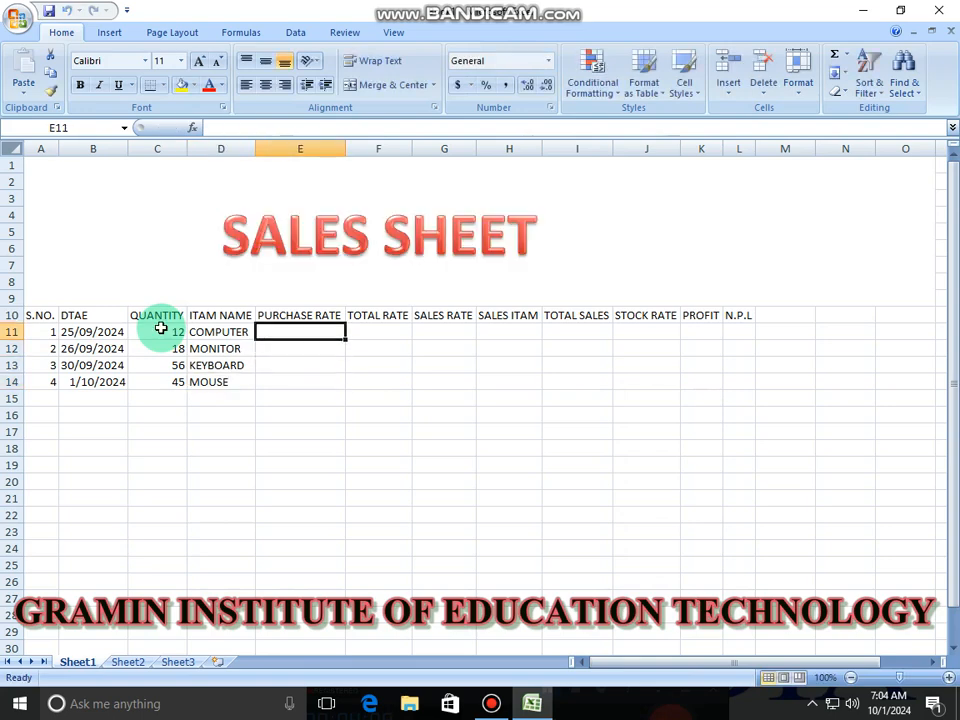
{"action": "type", "text": "3"}
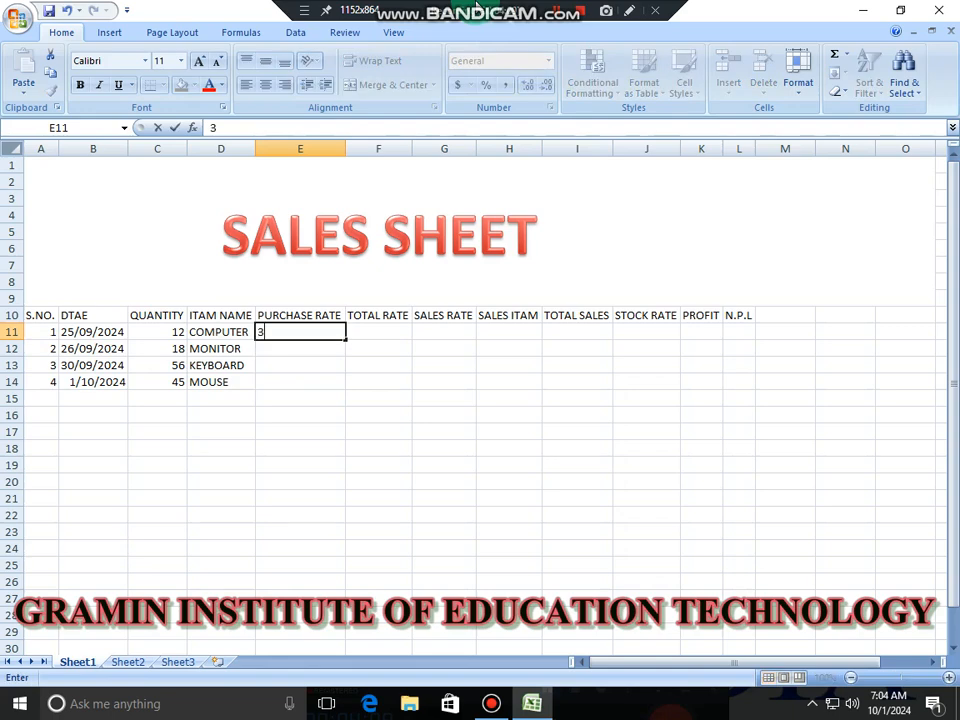
{"action": "key", "text": "BackSpace"}
{"action": "type", "text": "15000"}
{"action": "key", "text": "Return"}
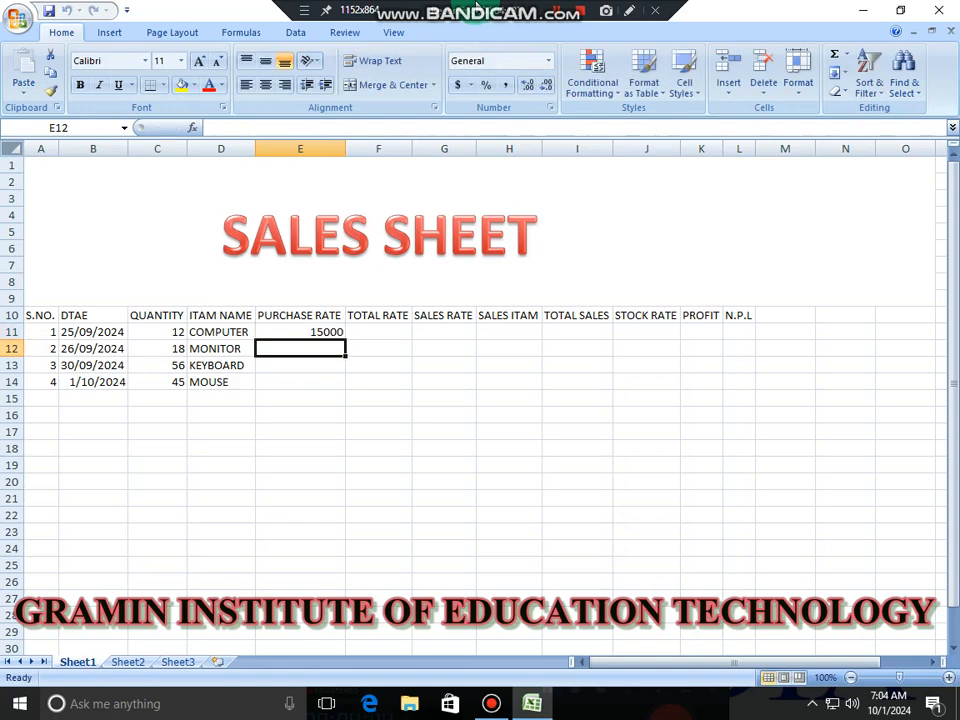
{"action": "type", "text": "1"}
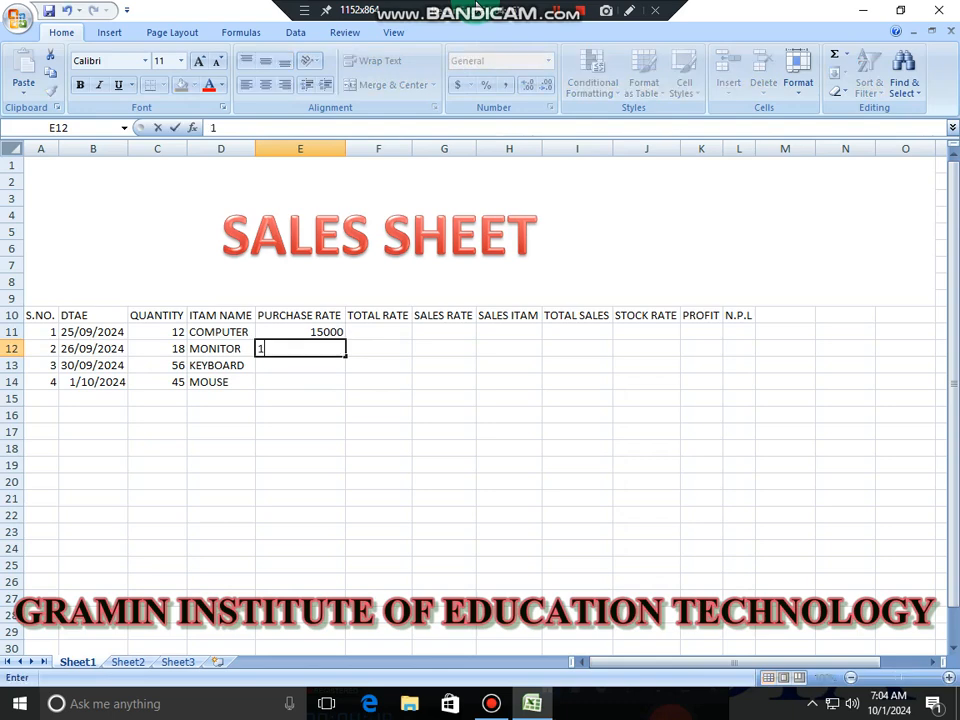
{"action": "type", "text": "850"}
{"action": "key", "text": "Return"}
{"action": "type", "text": "240"}
{"action": "key", "text": "Return"}
{"action": "type", "text": "1"}
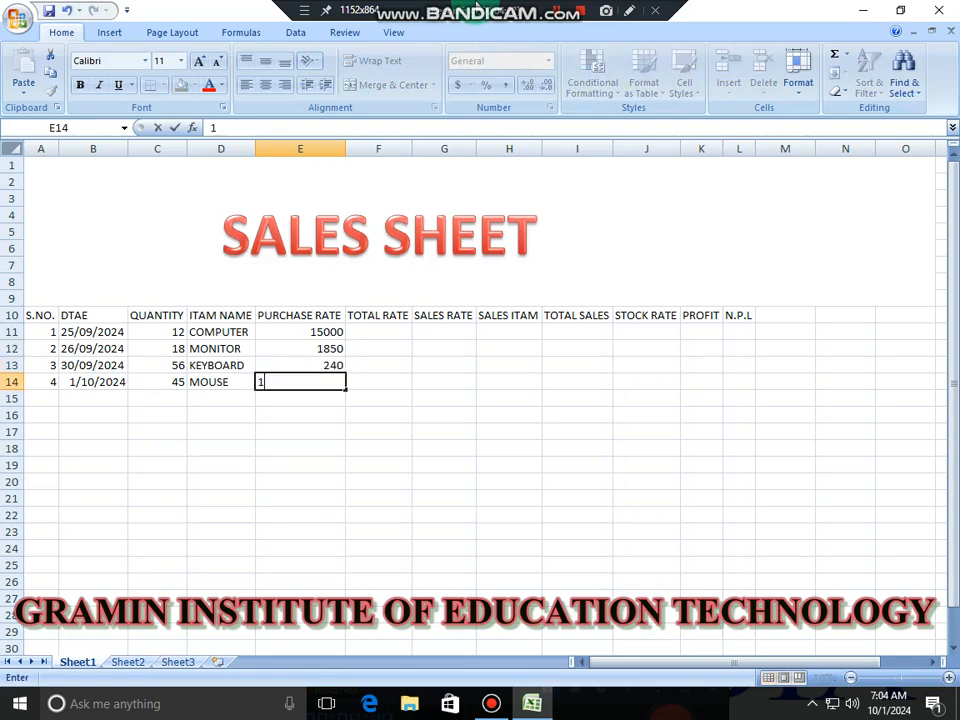
{"action": "type", "text": "20"}
{"action": "key", "text": "Tab"}
Calculate the total rate in F11 with the formula =E11*C11 and fill it down to F14.
{"action": "key", "text": "Up"}
{"action": "key", "text": "Up"}
{"action": "key", "text": "Up"}
{"action": "type", "text": "="}
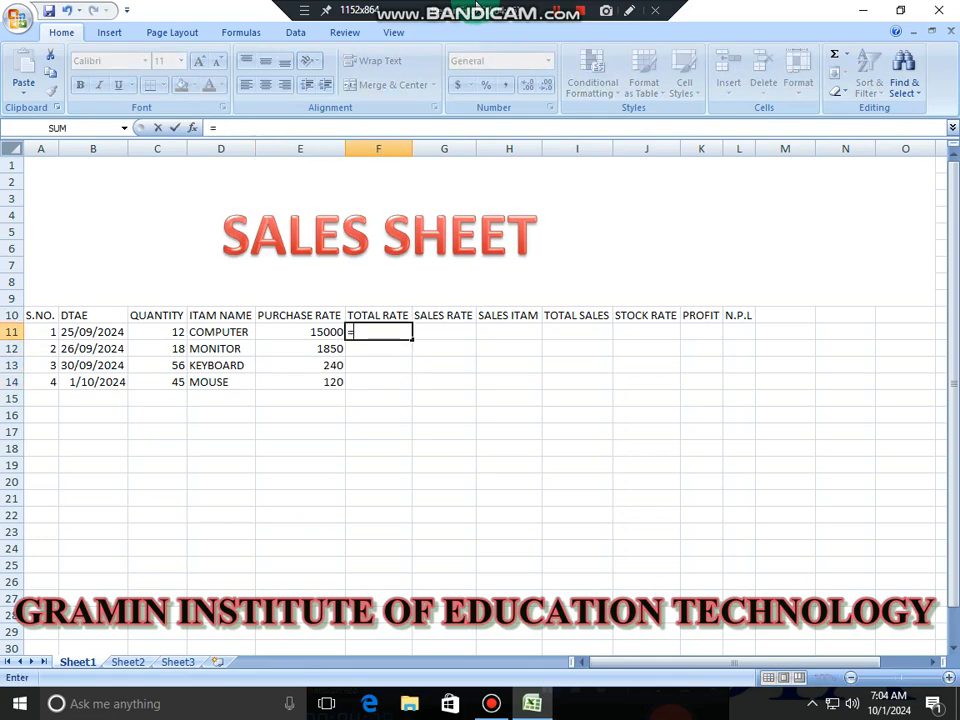
{"action": "left_click", "coordinate": [291, 332]}
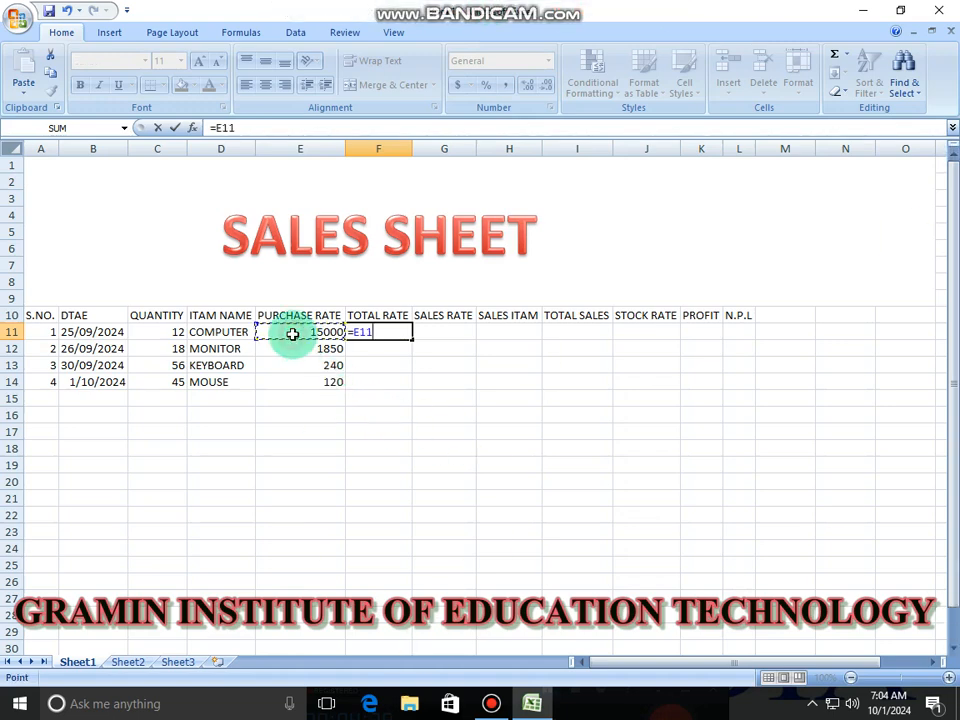
{"action": "type", "text": "*"}
{"action": "left_click", "coordinate": [172, 332]}
{"action": "left_click", "coordinate": [392, 333]}
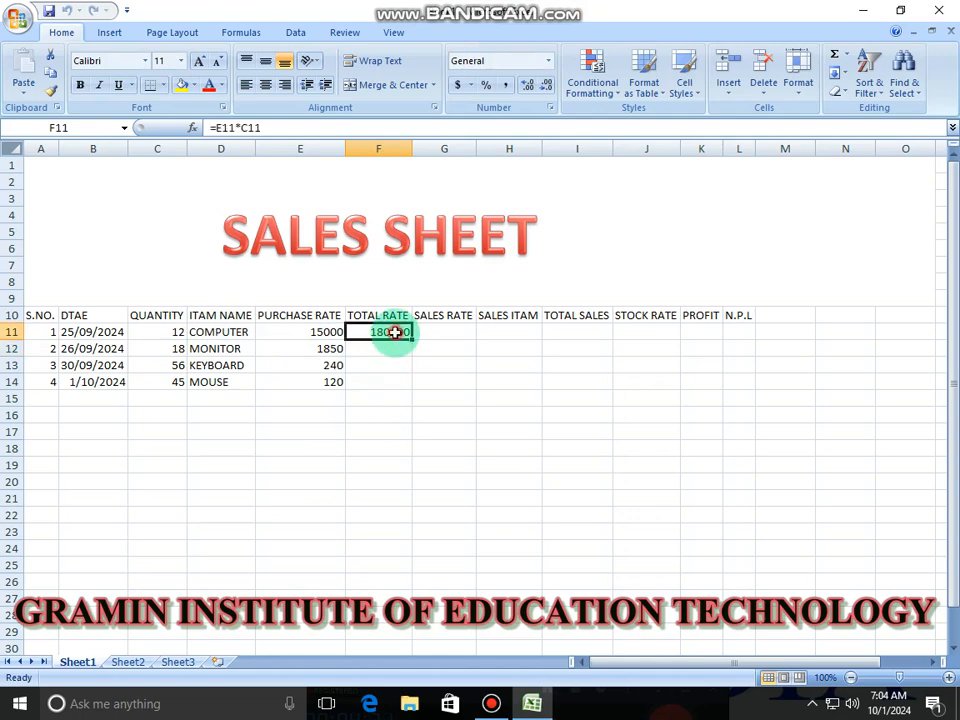
{"action": "left_click_drag", "start_coordinate": [409, 339], "coordinate": [407, 381]}
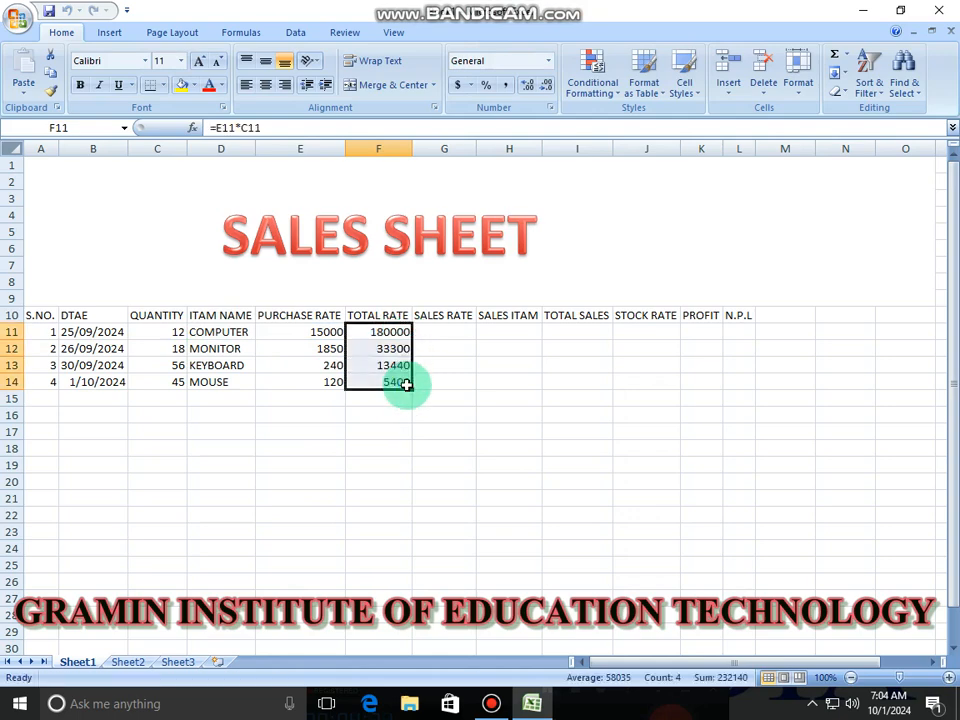
Enter the sales rates 16500, 2150, 300 and 180 in cells G11 to G14.
{"action": "left_click", "coordinate": [448, 332]}
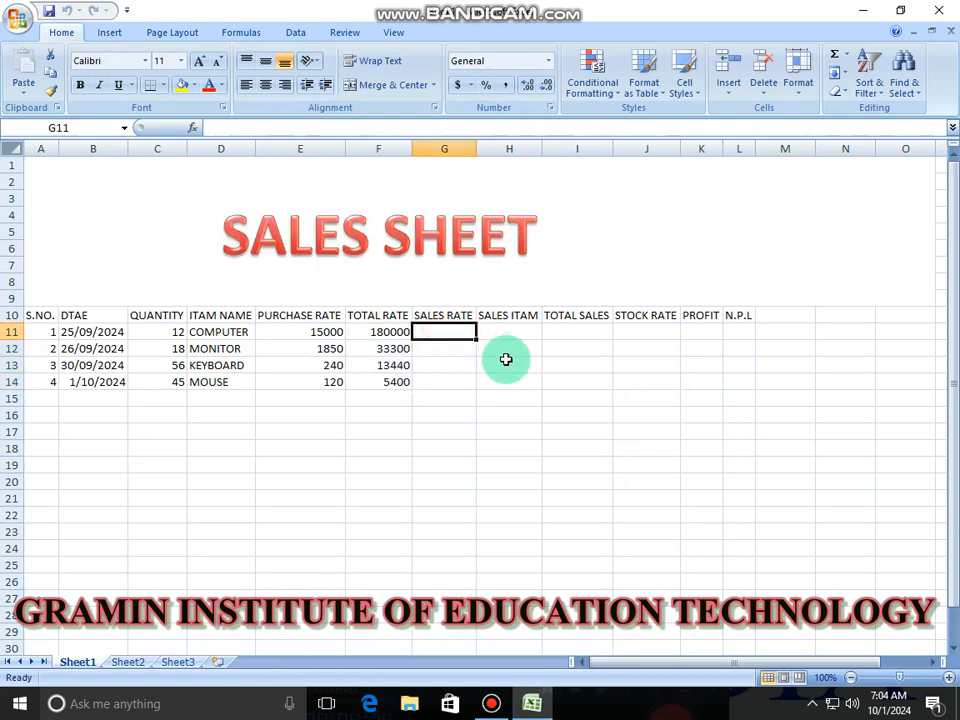
{"action": "type", "text": "16500"}
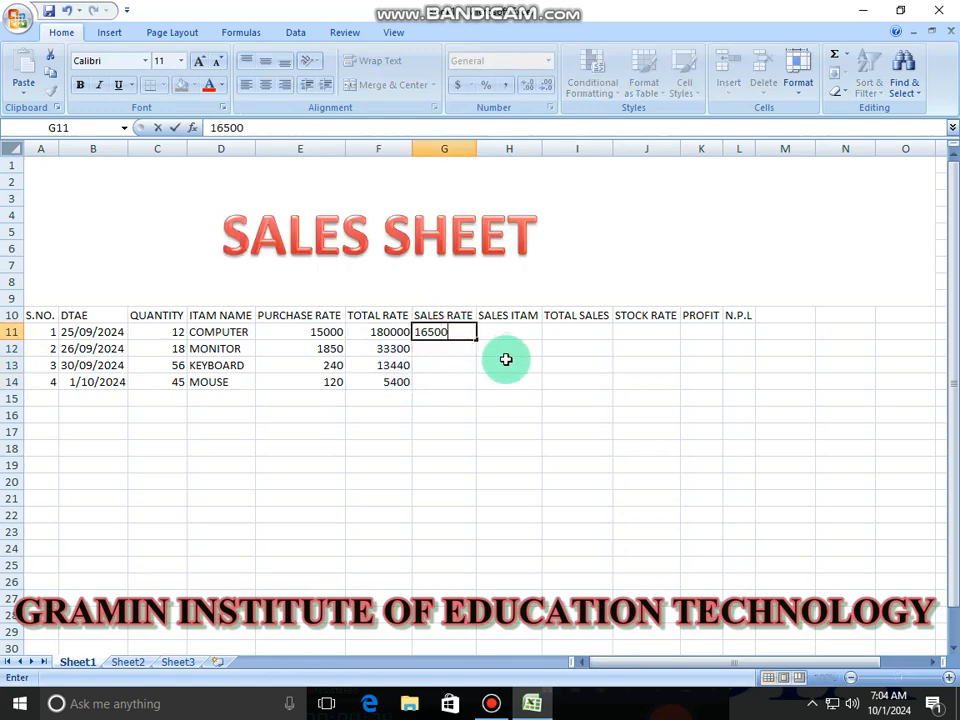
{"action": "key", "text": "Return"}
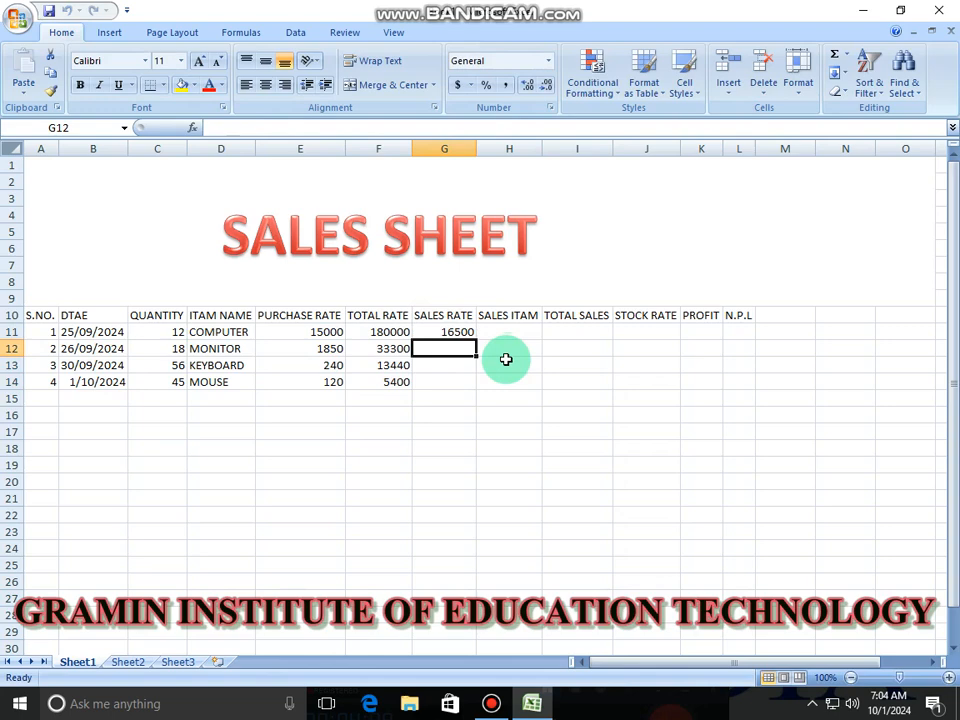
{"action": "type", "text": "2150"}
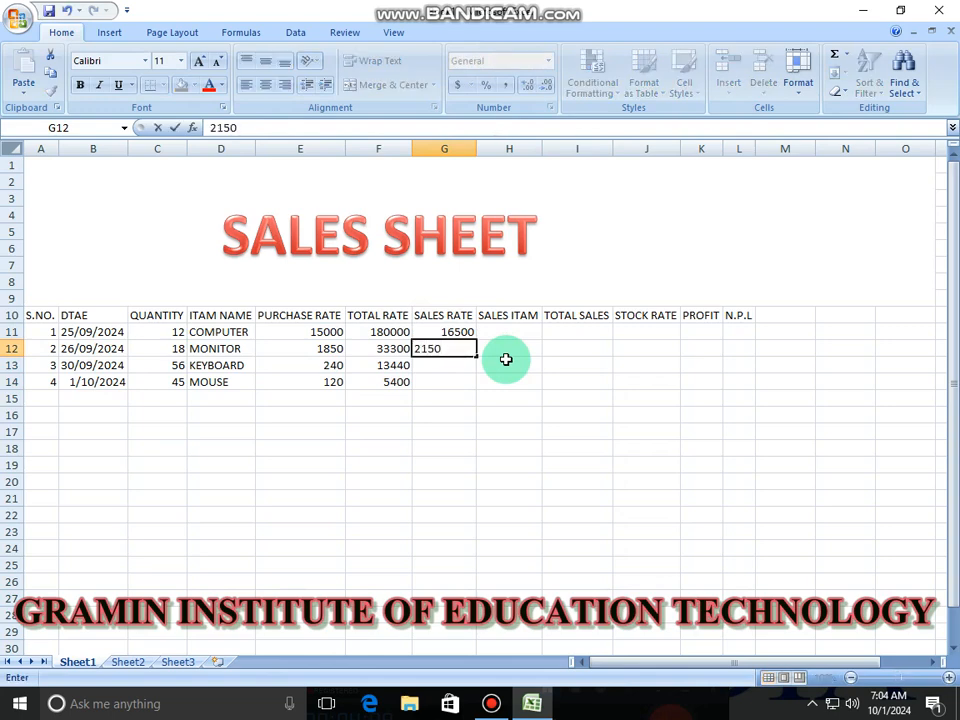
{"action": "key", "text": "Return"}
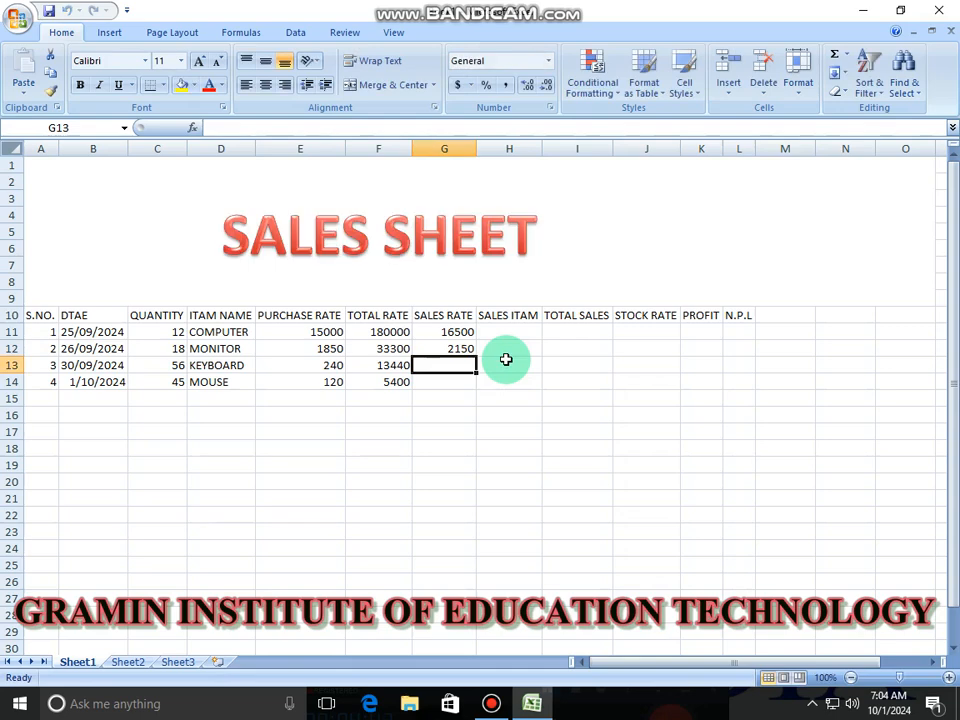
{"action": "type", "text": "300"}
{"action": "key", "text": "Return"}
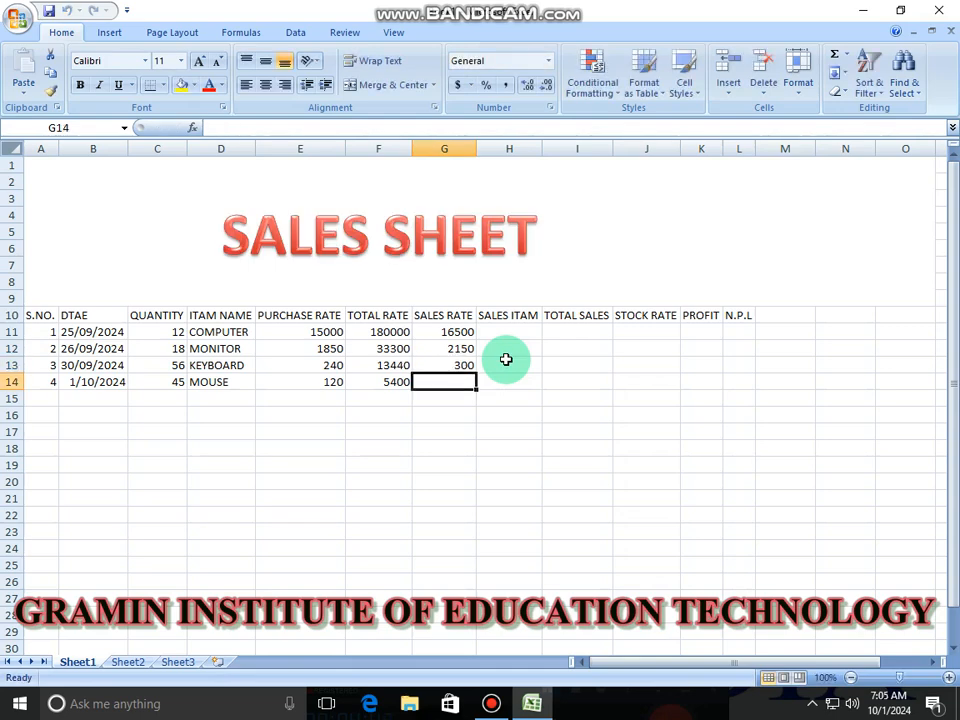
{"action": "type", "text": "180"}
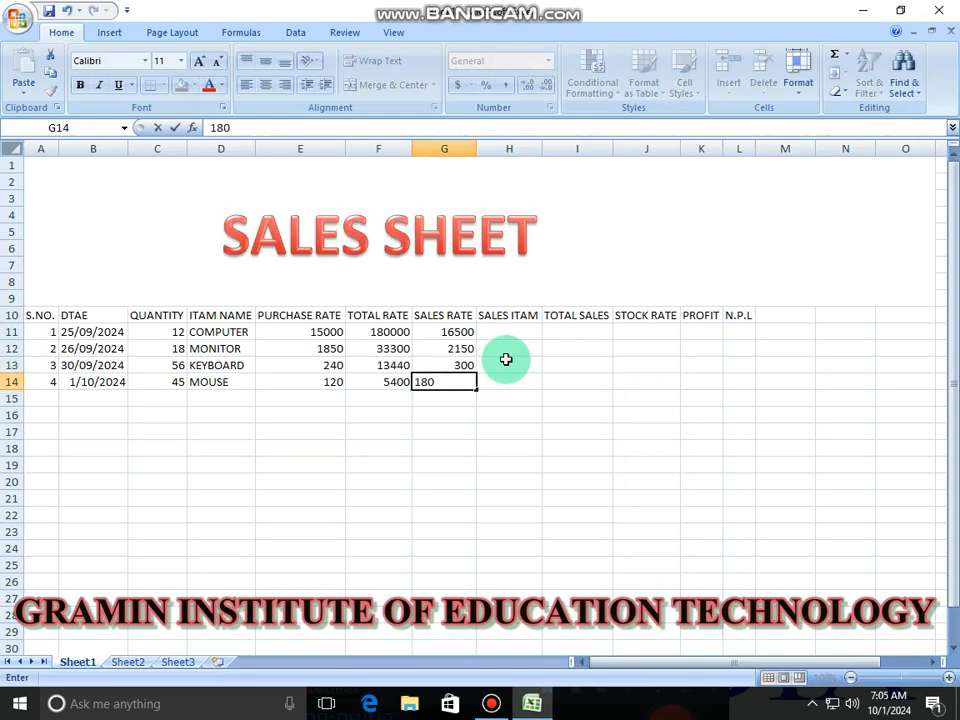
{"action": "key", "text": "Right"}
Enter the sales item quantities 8, 10, 40 and 35 in cells H11 to H14.
{"action": "key", "text": "Up"}
{"action": "key", "text": "Up"}
{"action": "key", "text": "Up"}
{"action": "key", "text": "Up"}
{"action": "key", "text": "Down"}
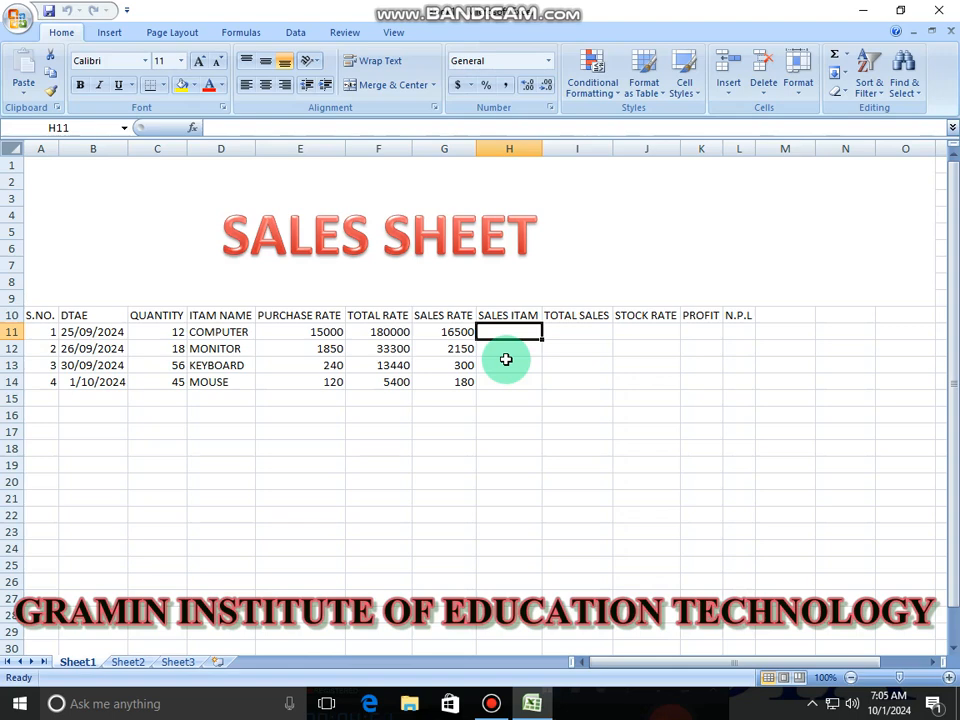
{"action": "type", "text": "8"}
{"action": "key", "text": "Return"}
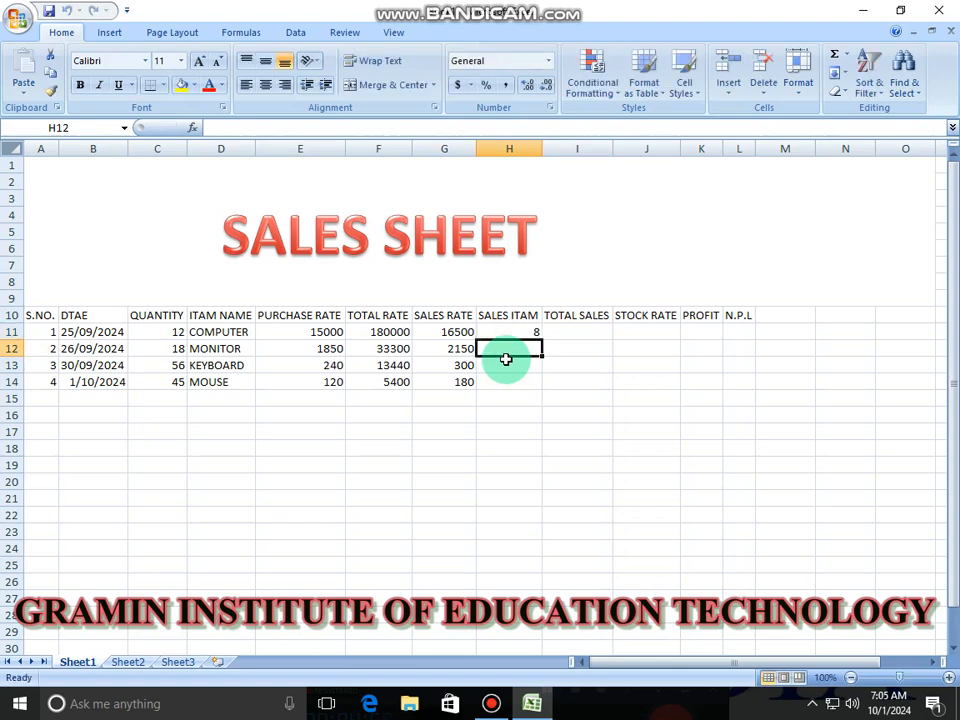
{"action": "type", "text": "10"}
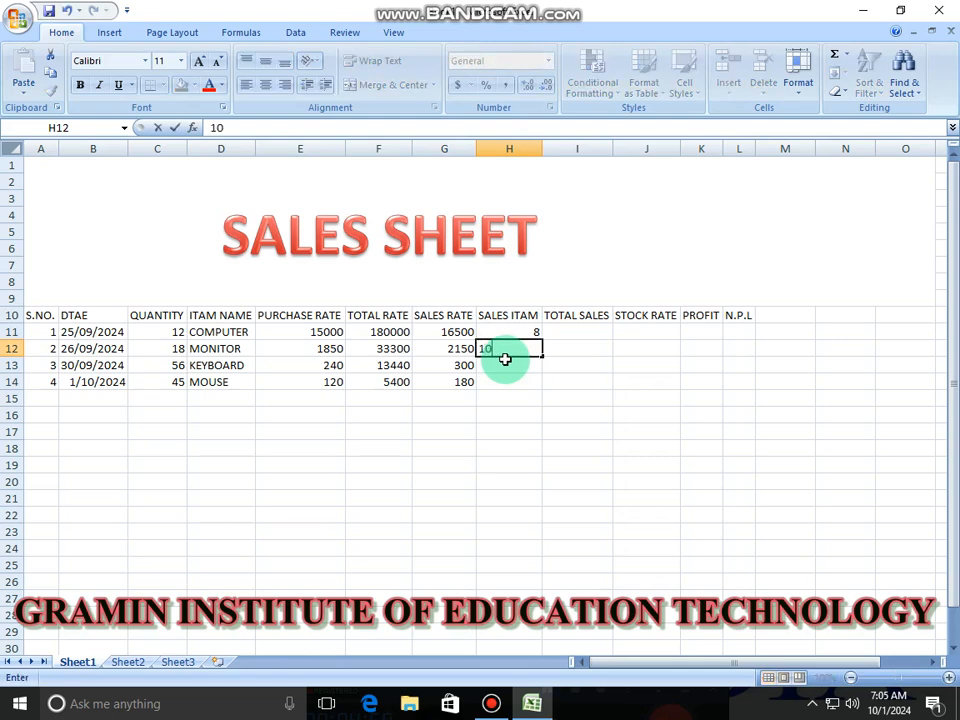
{"action": "key", "text": "Return"}
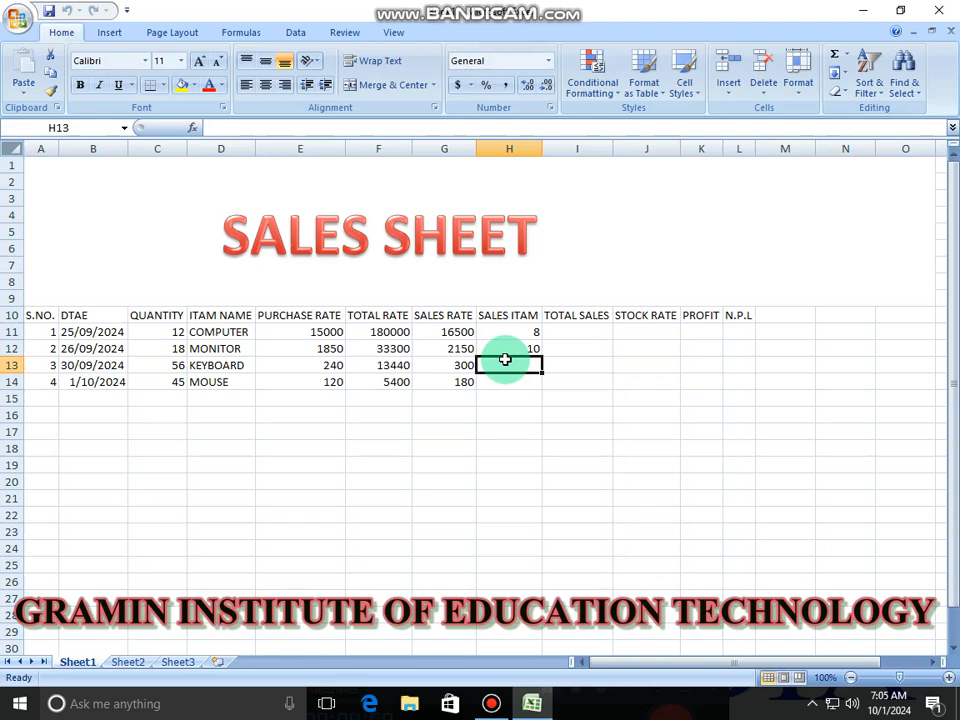
{"action": "type", "text": "40"}
{"action": "key", "text": "Return"}
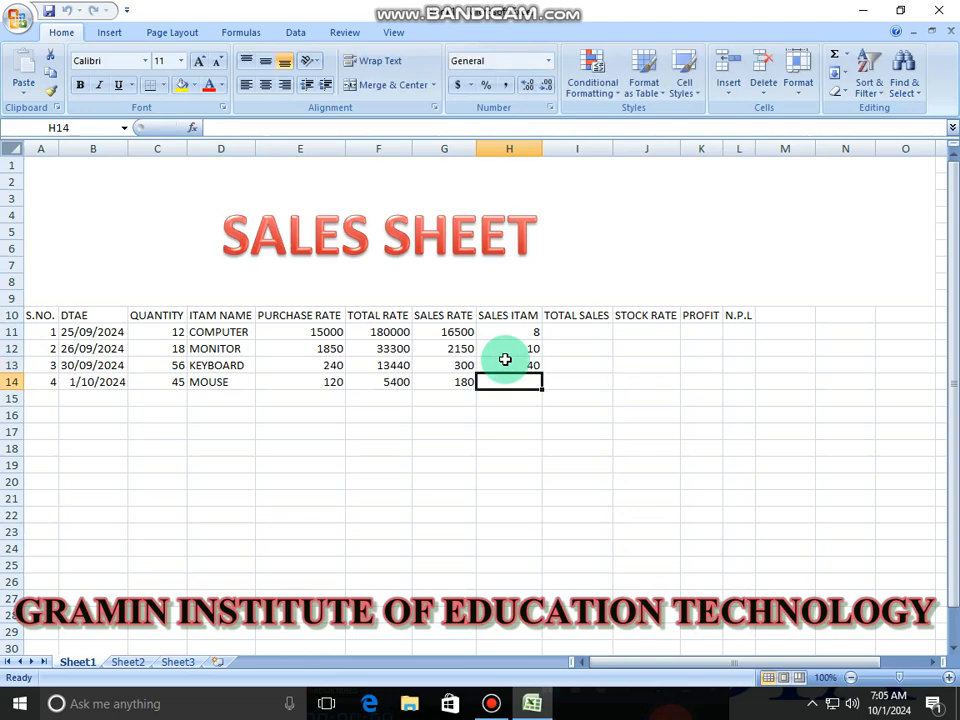
{"action": "type", "text": "35"}
Calculate the total sales in I11 with the formula =H11*G11 and fill it down to I14.
{"action": "key", "text": "Right"}
{"action": "key", "text": "Up"}
{"action": "key", "text": "Up"}
{"action": "key", "text": "Up"}
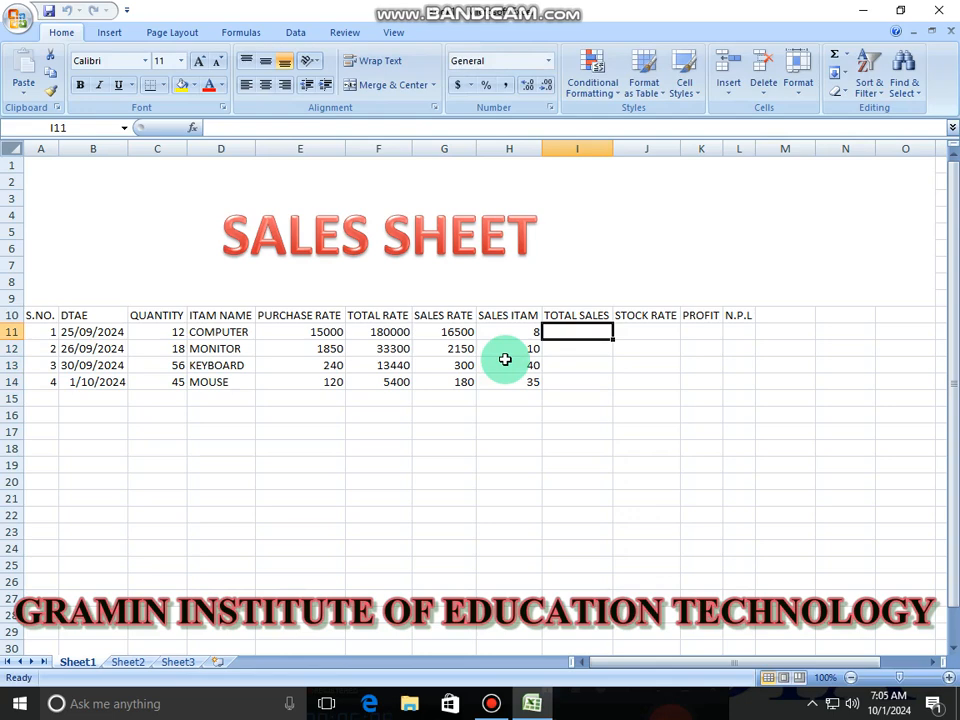
{"action": "type", "text": "="}
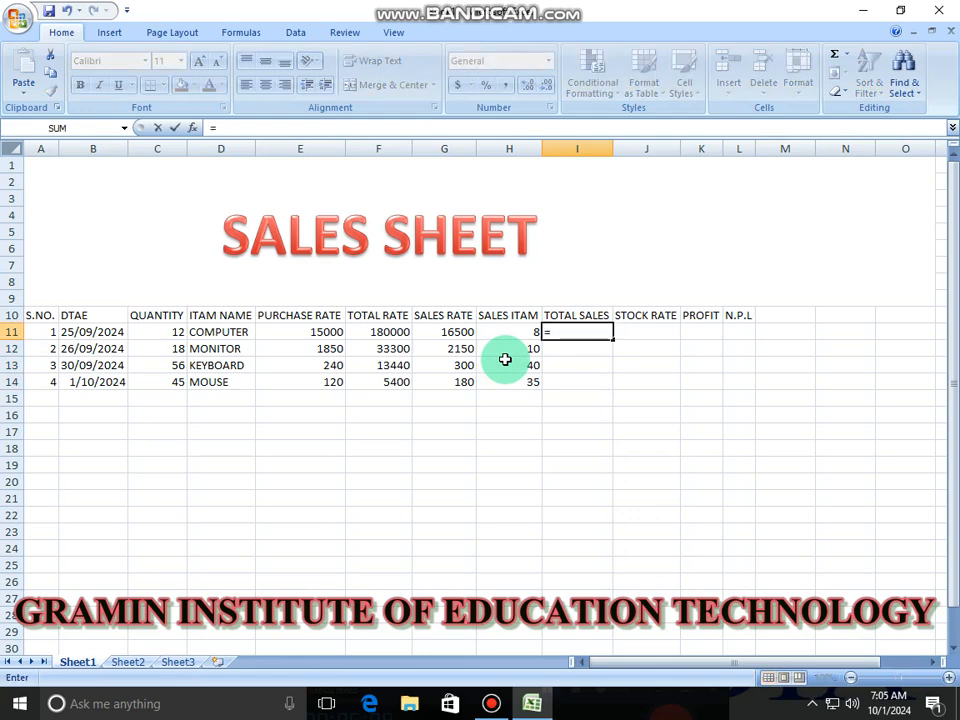
{"action": "left_click", "coordinate": [507, 334]}
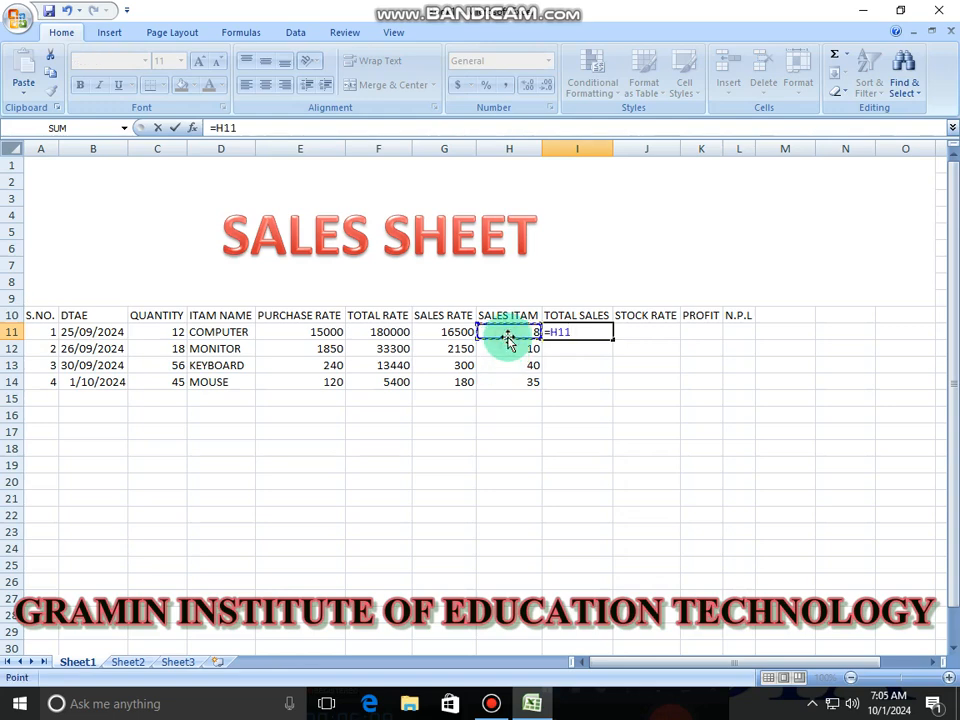
{"action": "type", "text": "*"}
{"action": "left_click", "coordinate": [457, 332]}
{"action": "key", "text": "Return"}
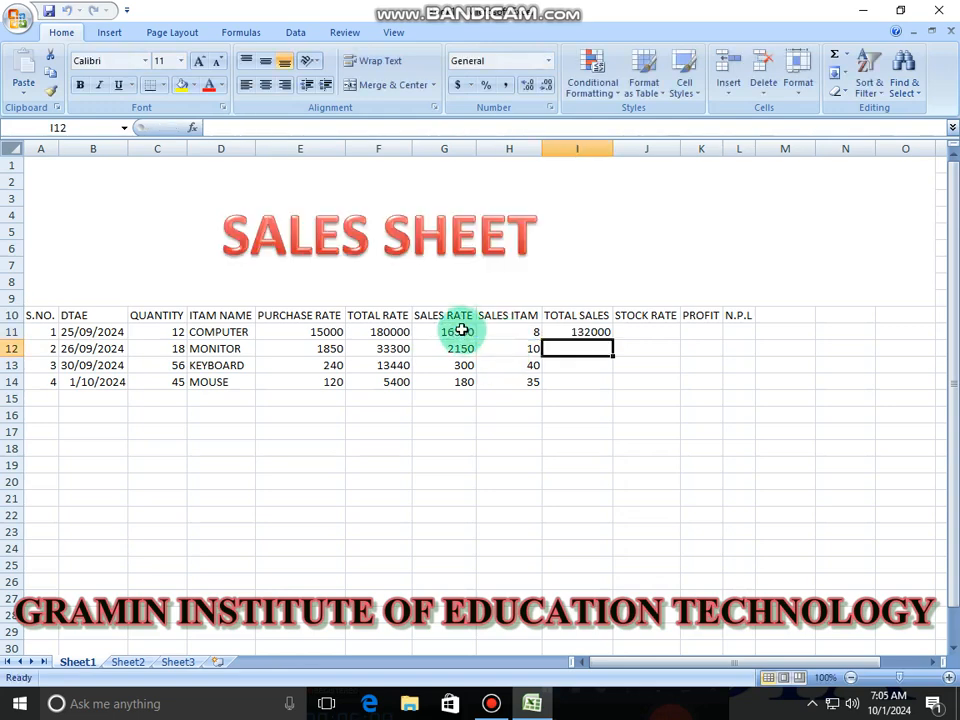
{"action": "left_click", "coordinate": [583, 331]}
{"action": "left_click_drag", "start_coordinate": [611, 341], "coordinate": [610, 390]}
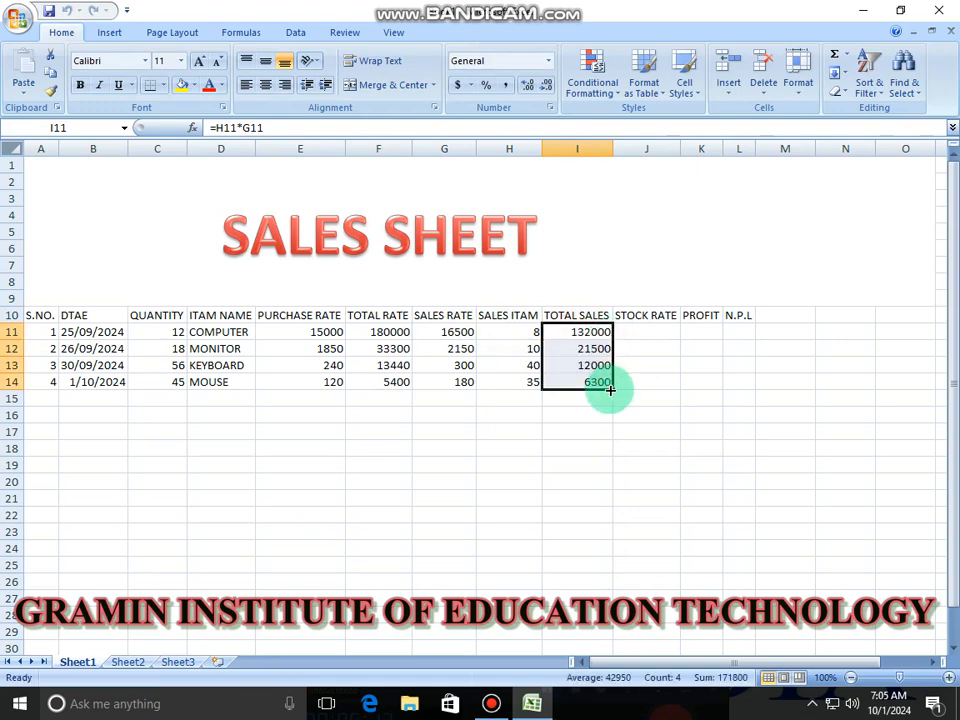
Enter the formula =C11-H11 in J11 under STOCK RATE and fill it down to J14.
{"action": "left_click", "coordinate": [645, 332]}
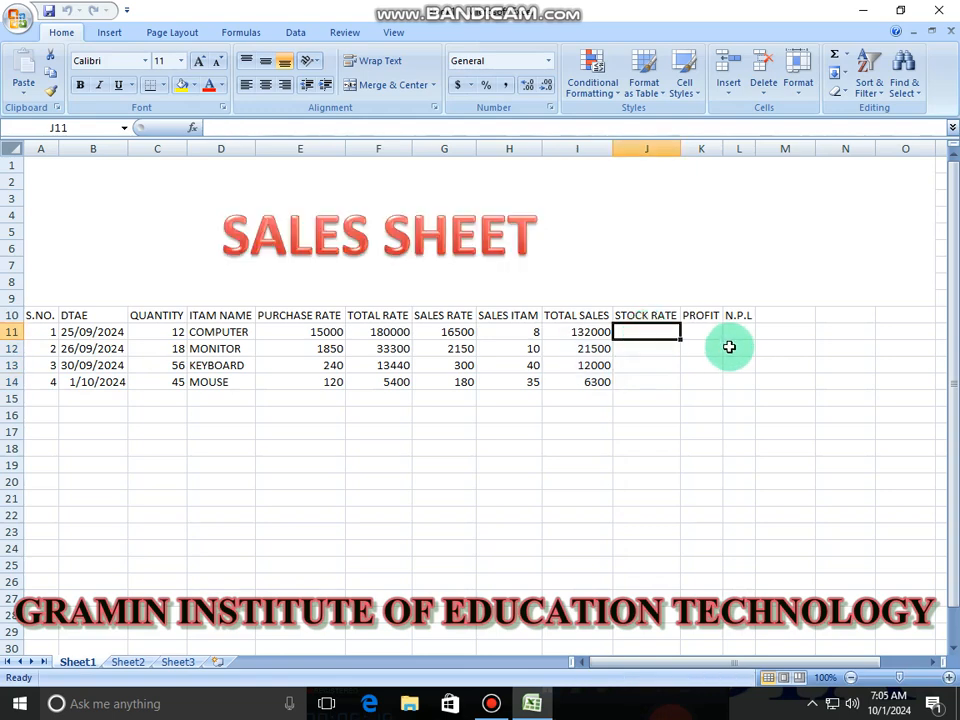
{"action": "type", "text": "="}
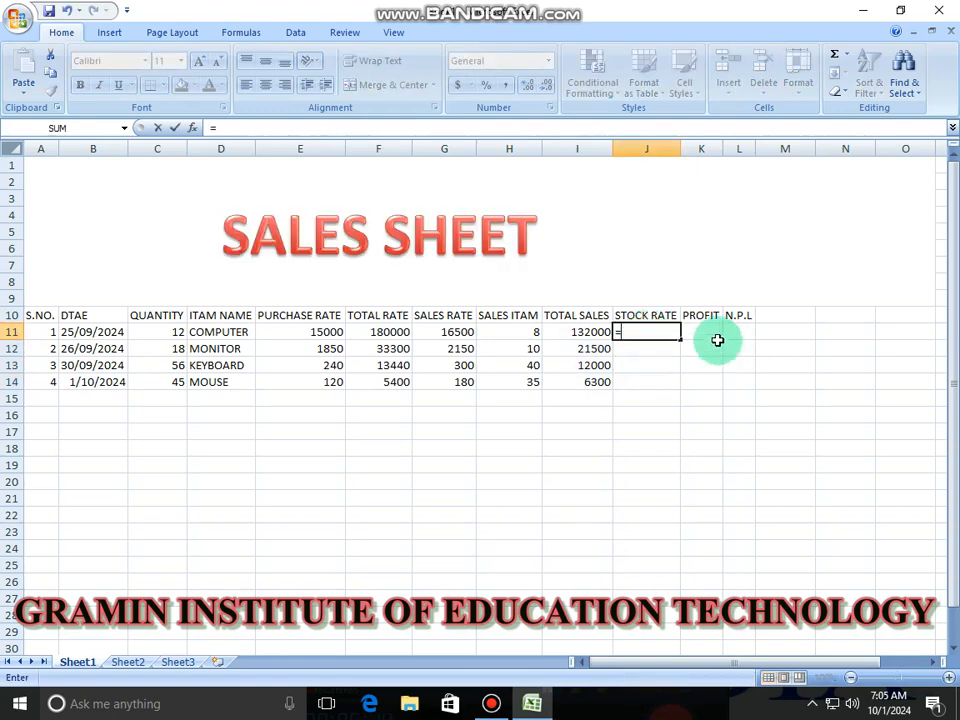
{"action": "left_click", "coordinate": [153, 332]}
{"action": "type", "text": "-"}
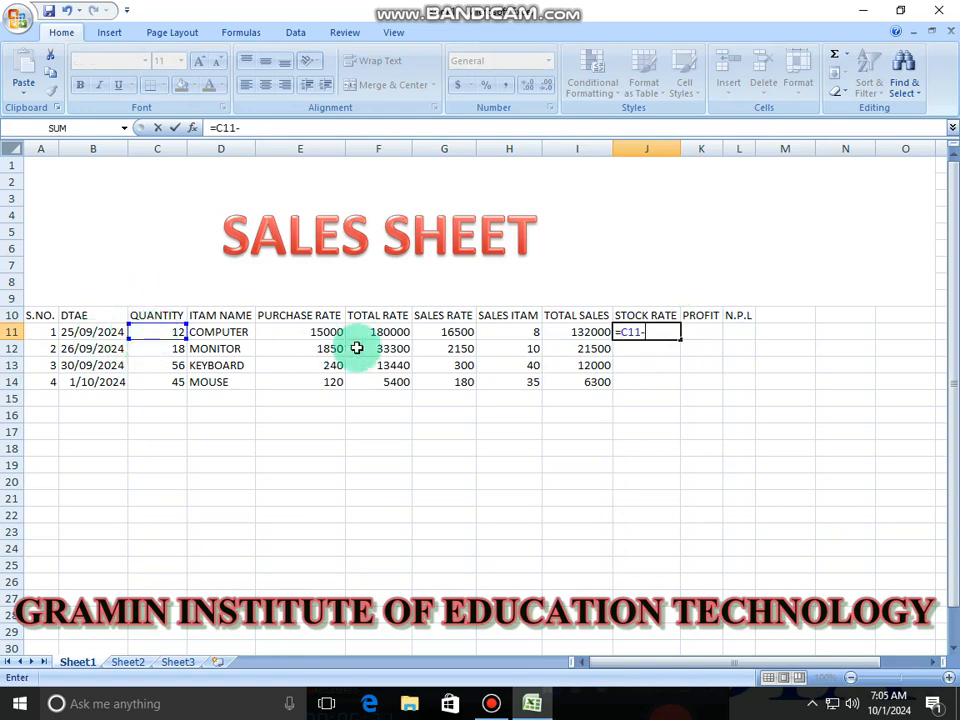
{"action": "left_click", "coordinate": [505, 331]}
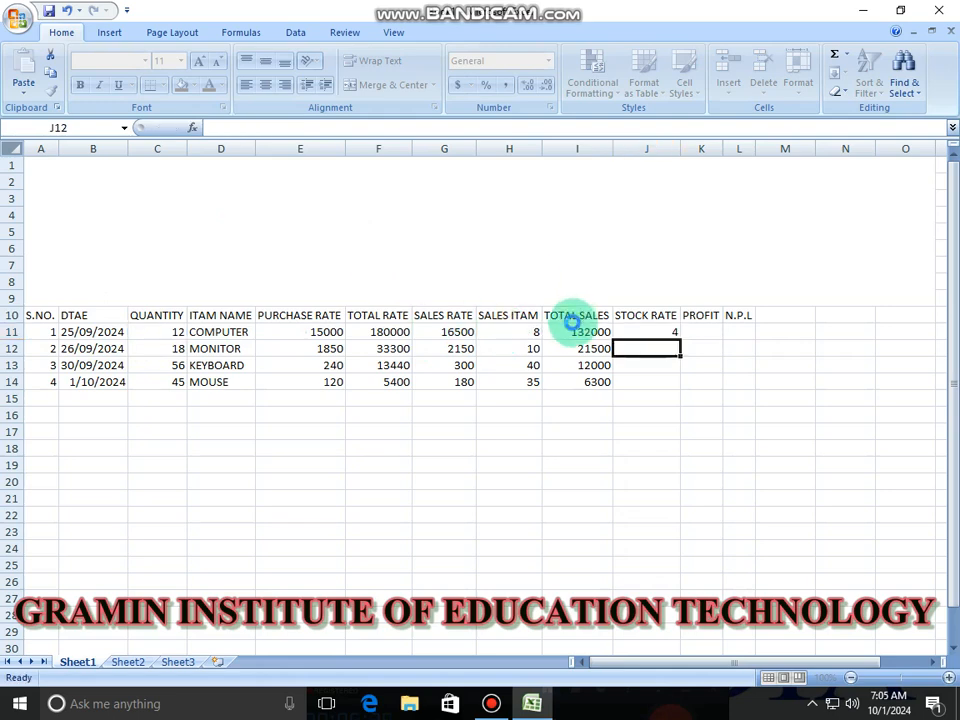
{"action": "key", "text": "Return"}
{"action": "left_click", "coordinate": [651, 332]}
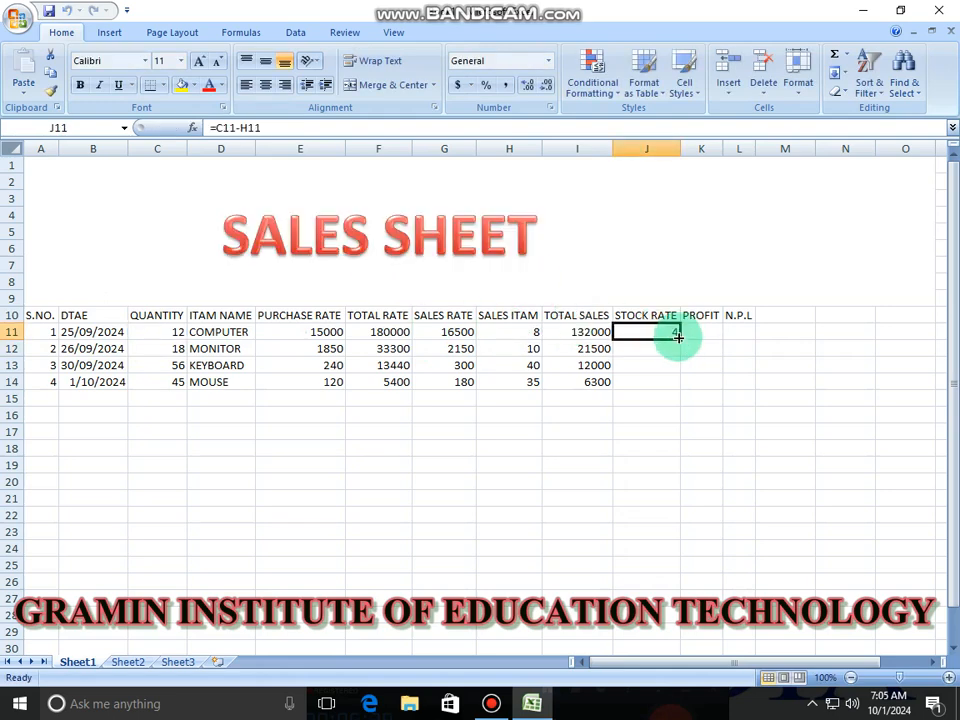
{"action": "left_click_drag", "start_coordinate": [680, 340], "coordinate": [676, 384]}
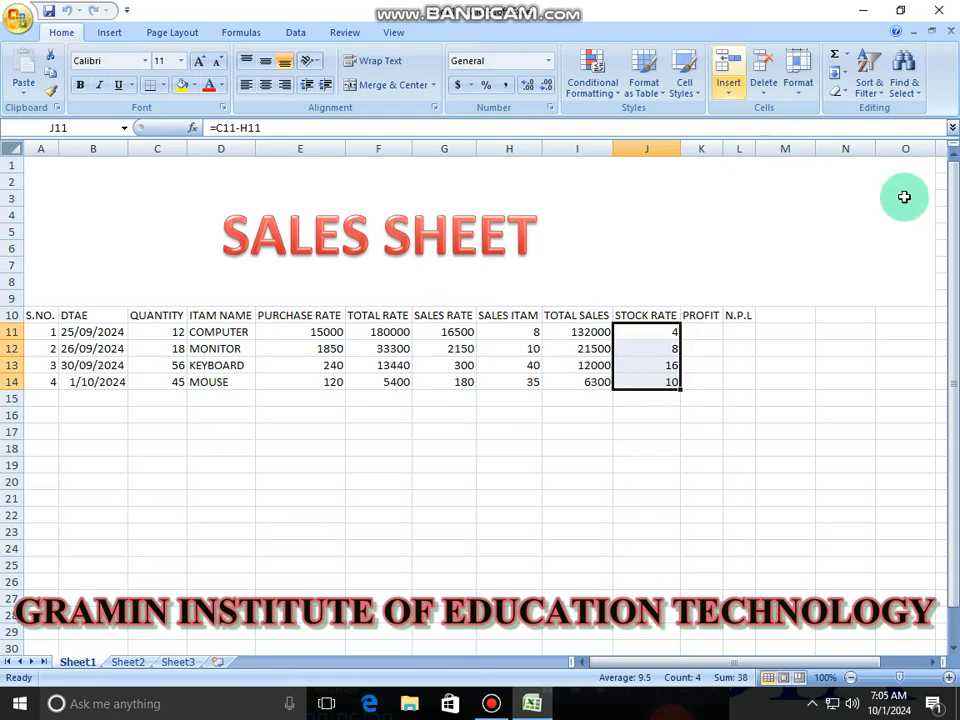
Calculate the profit in K11 with the formula =I11-F11 and fill it down to K14.
{"action": "left_click", "coordinate": [697, 334]}
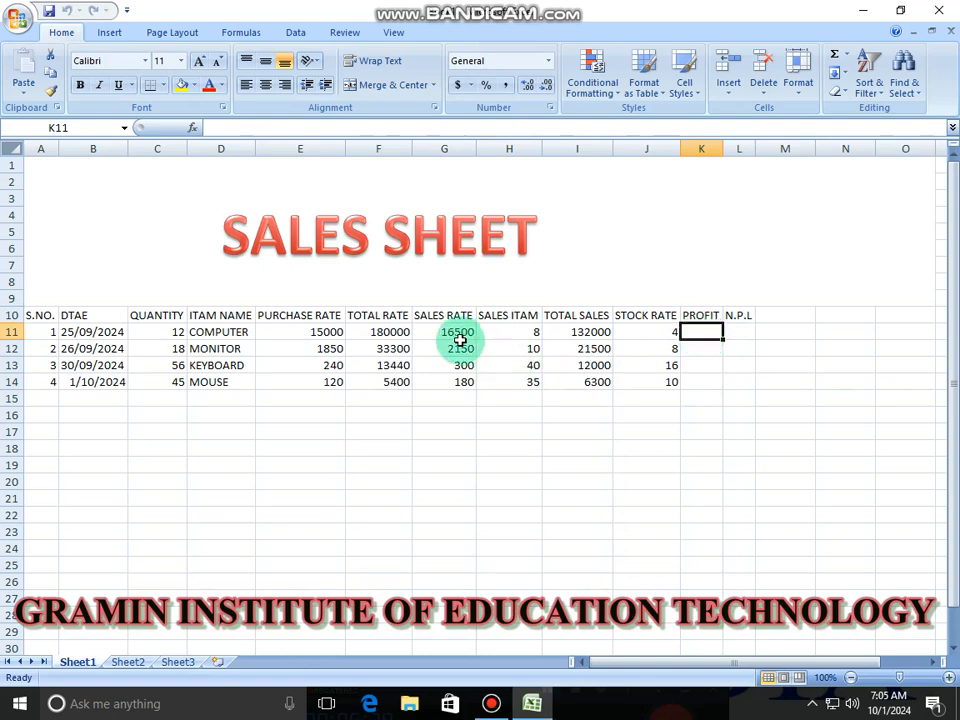
{"action": "type", "text": "="}
{"action": "left_click", "coordinate": [567, 331]}
{"action": "type", "text": "-"}
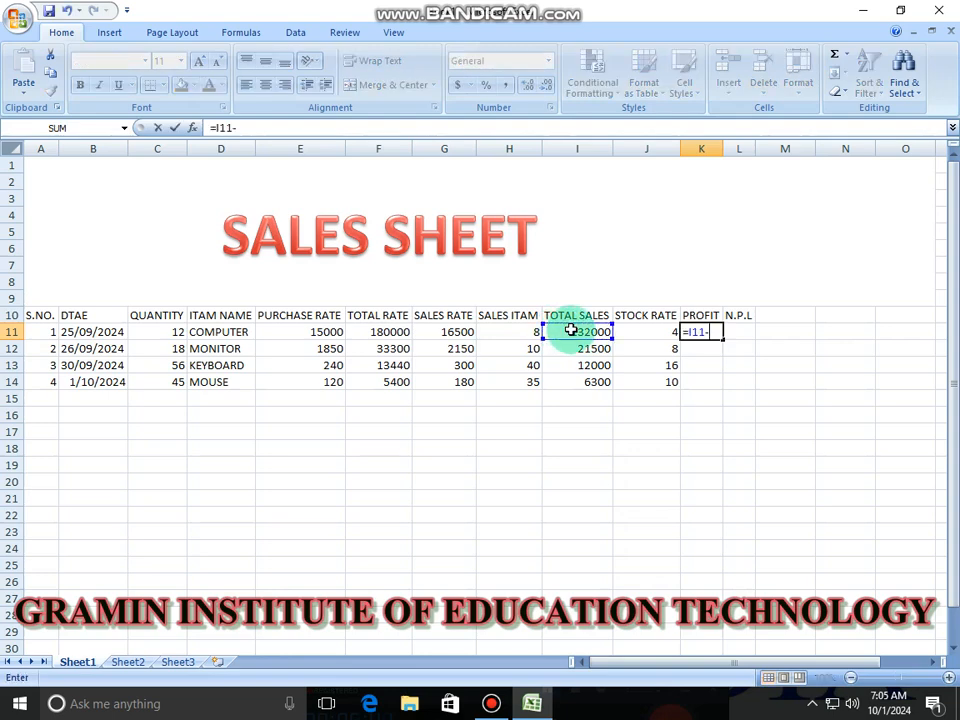
{"action": "left_click", "coordinate": [388, 336]}
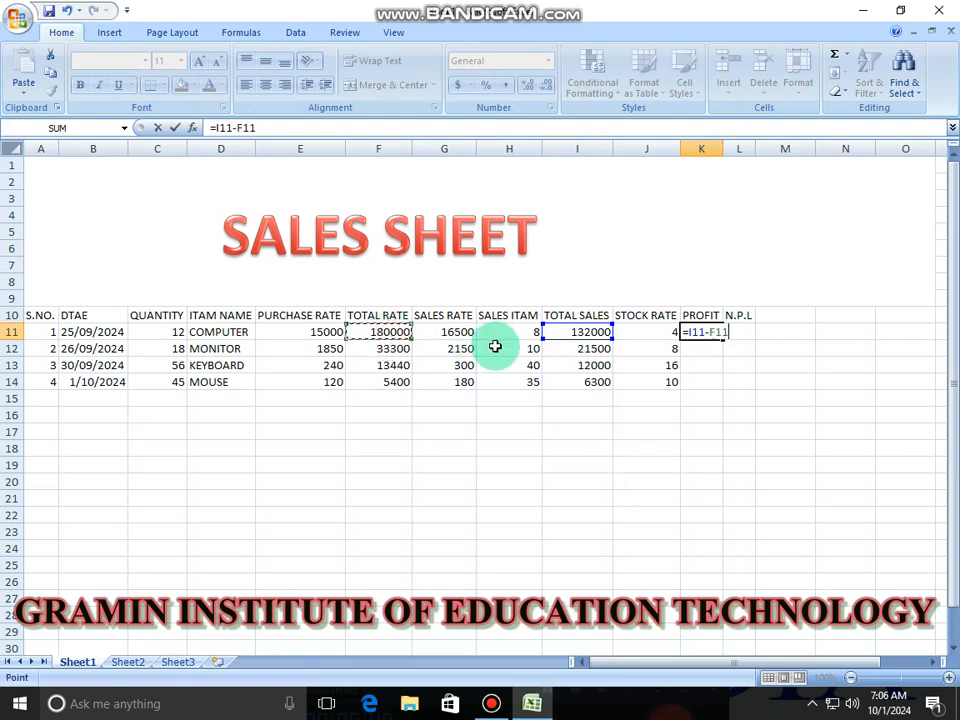
{"action": "key", "text": "Return"}
{"action": "left_click", "coordinate": [706, 335]}
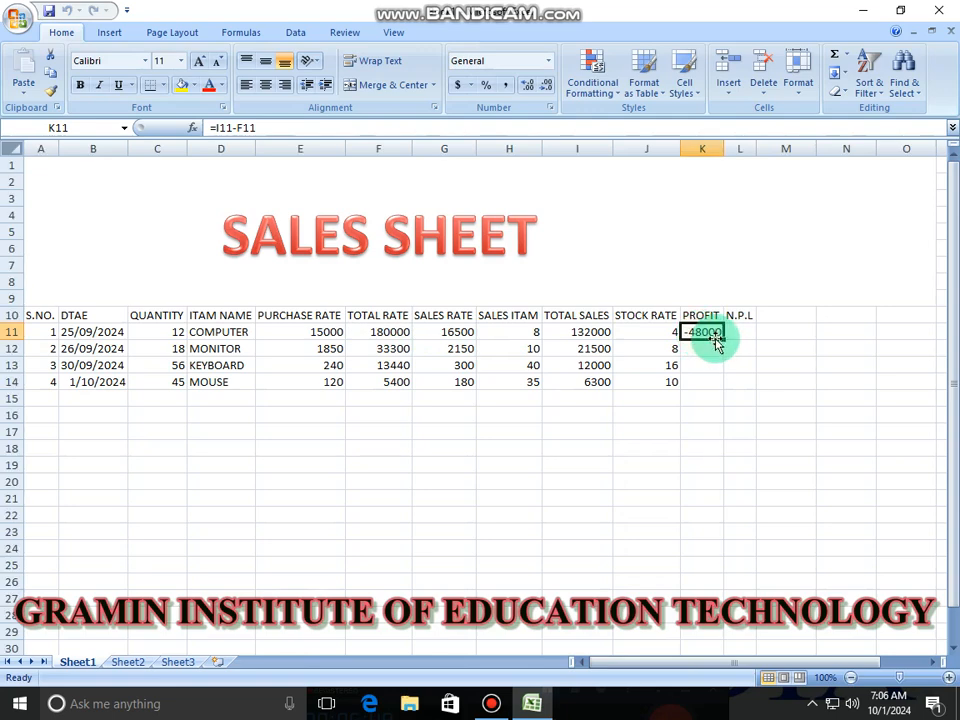
{"action": "left_click_drag", "start_coordinate": [722, 340], "coordinate": [721, 388]}
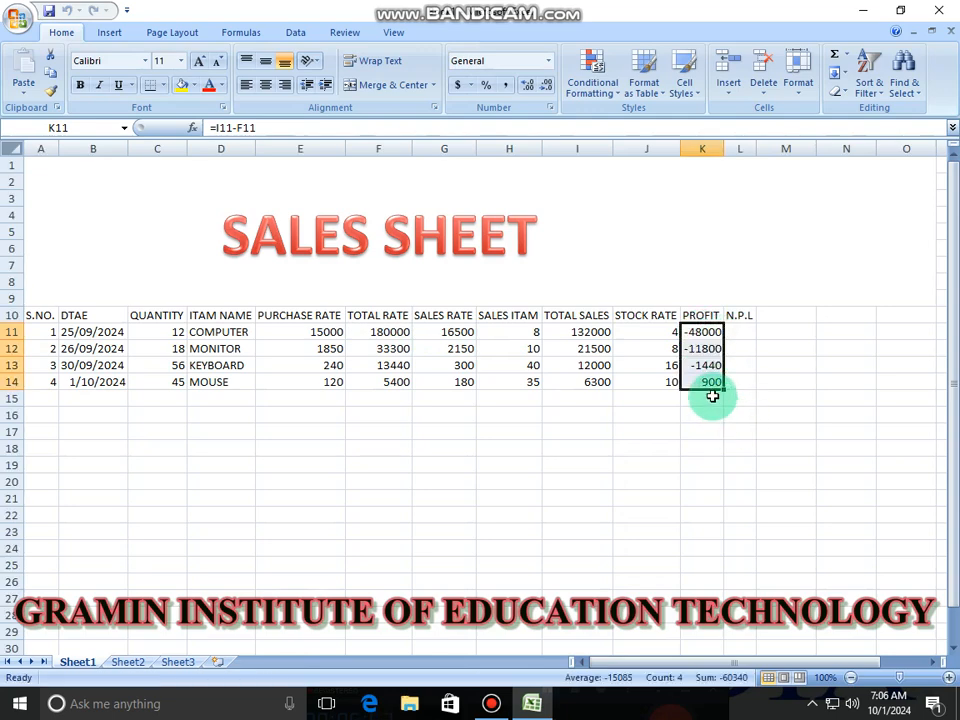
{"action": "left_click", "coordinate": [733, 330]}
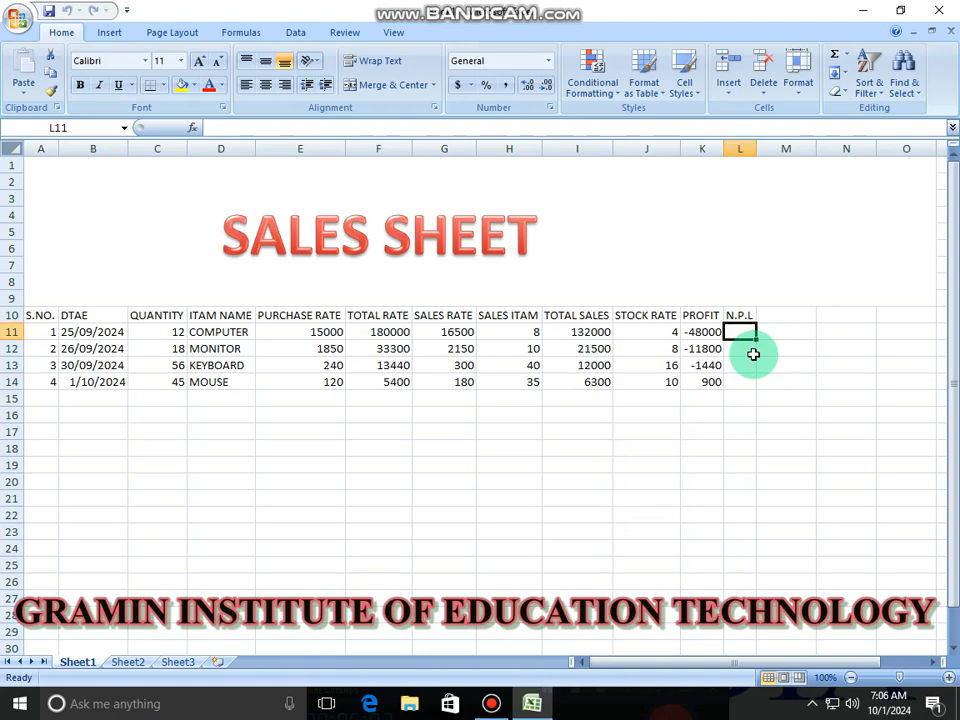
{"action": "left_click", "coordinate": [643, 333]}
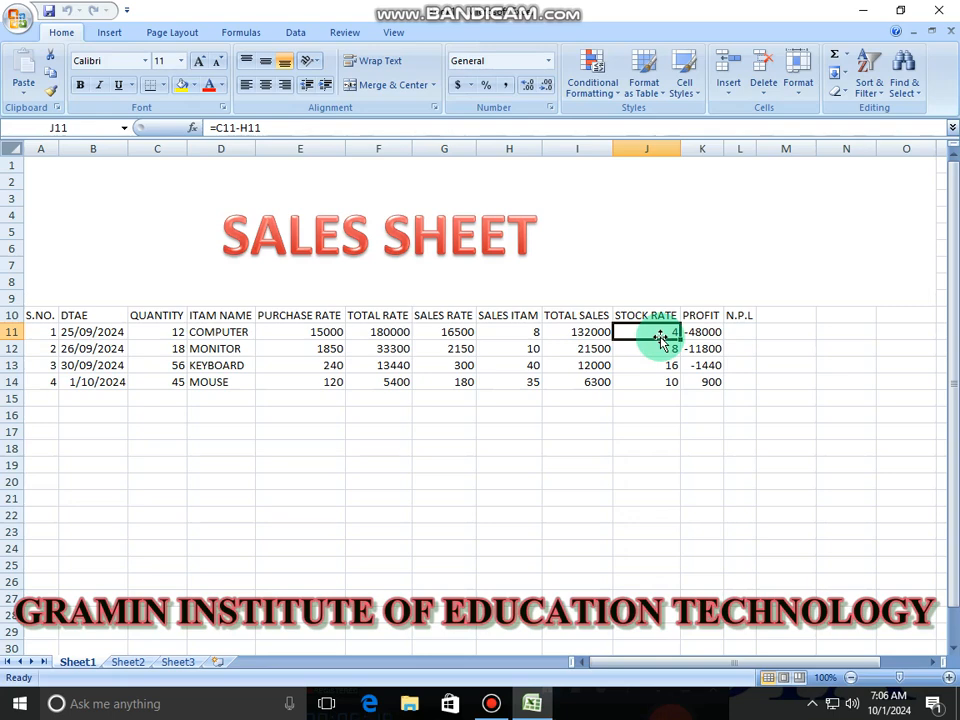
{"action": "left_click", "coordinate": [521, 333]}
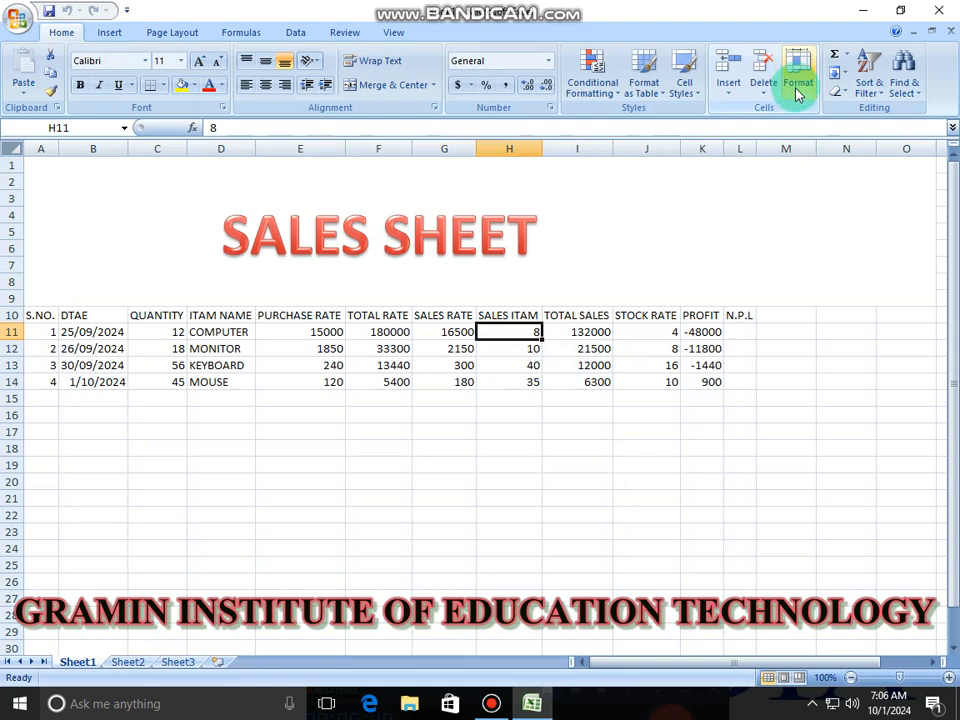
{"action": "left_click", "coordinate": [729, 86]}
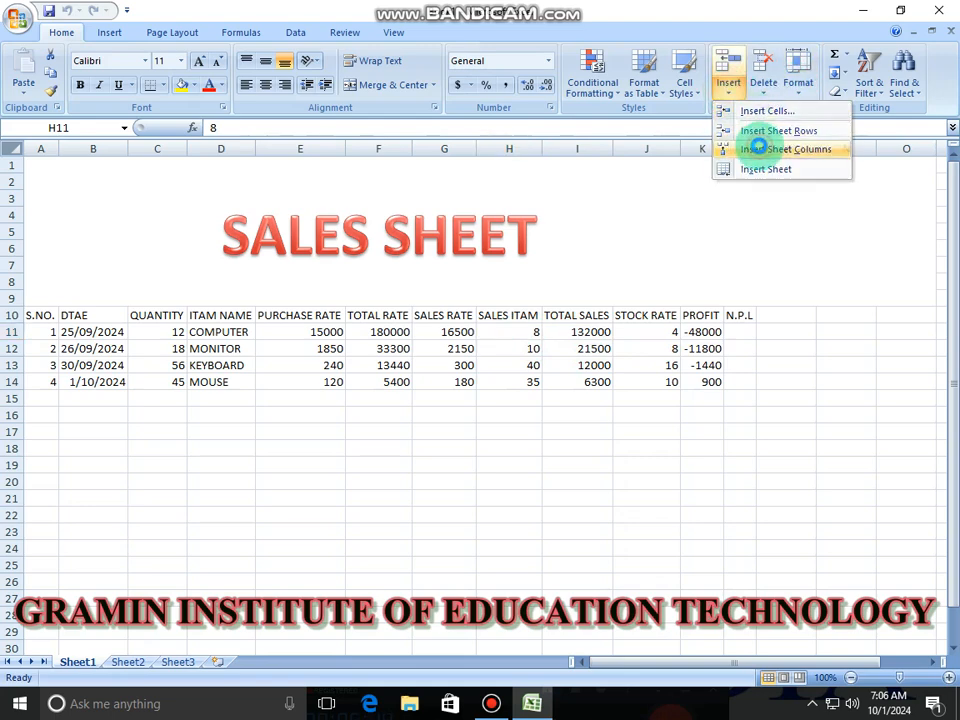
{"action": "left_click", "coordinate": [768, 149]}
{"action": "key", "text": "ctrl+z"}
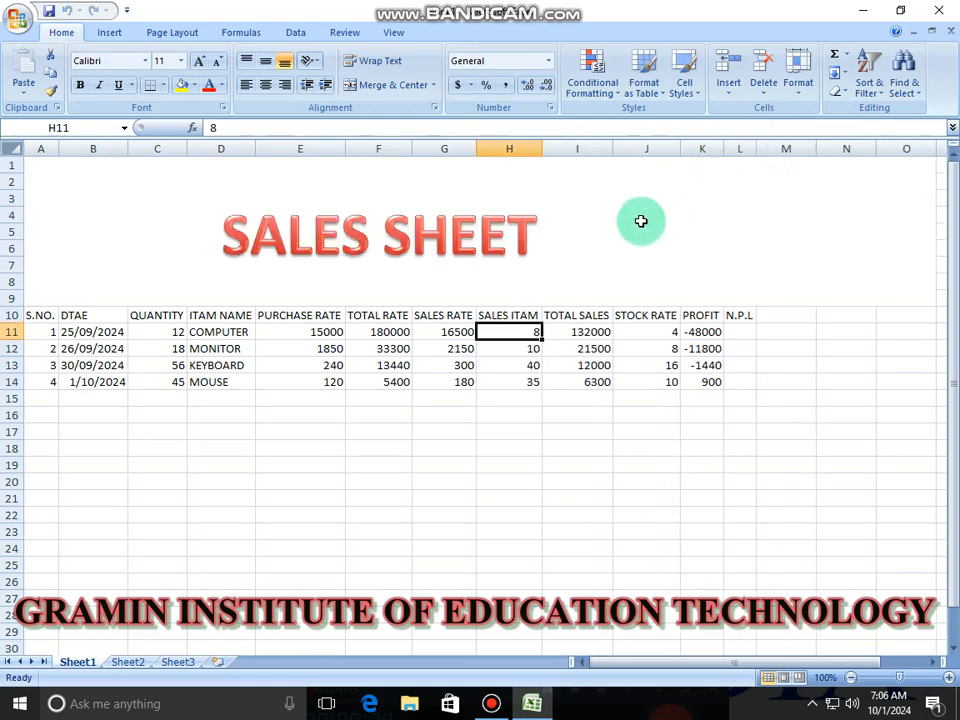
Insert a new column before TOTAL SALES and enter the heading STOCK ITAM in I10.
{"action": "left_click", "coordinate": [570, 332]}
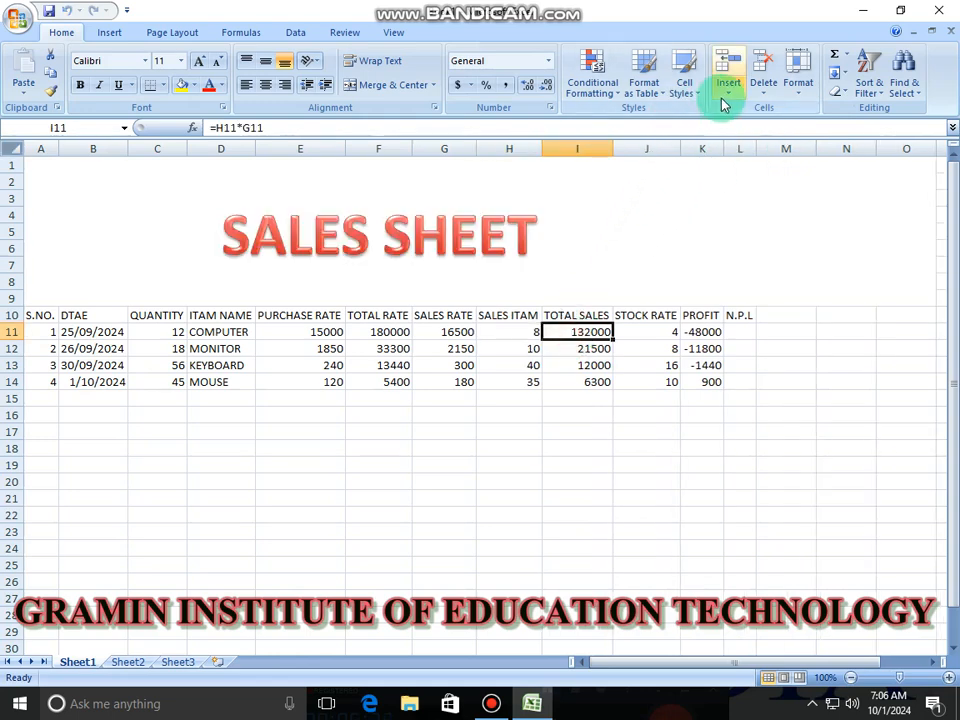
{"action": "left_click", "coordinate": [724, 100]}
{"action": "left_click", "coordinate": [745, 150]}
{"action": "left_click", "coordinate": [566, 315]}
{"action": "type", "text": "STOC"}
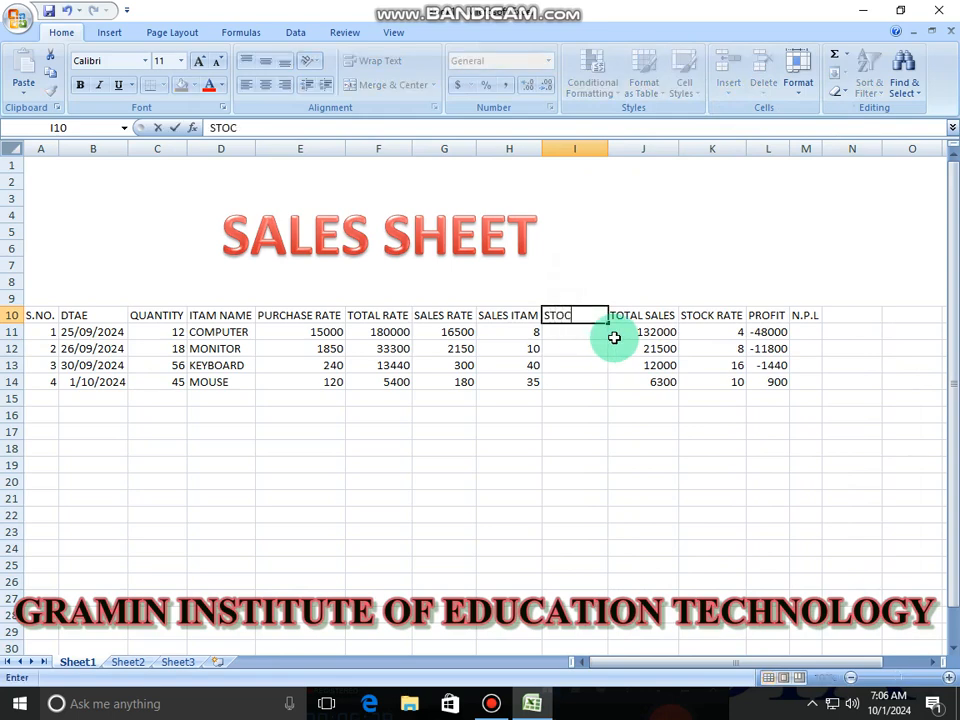
{"action": "type", "text": "K ITAM"}
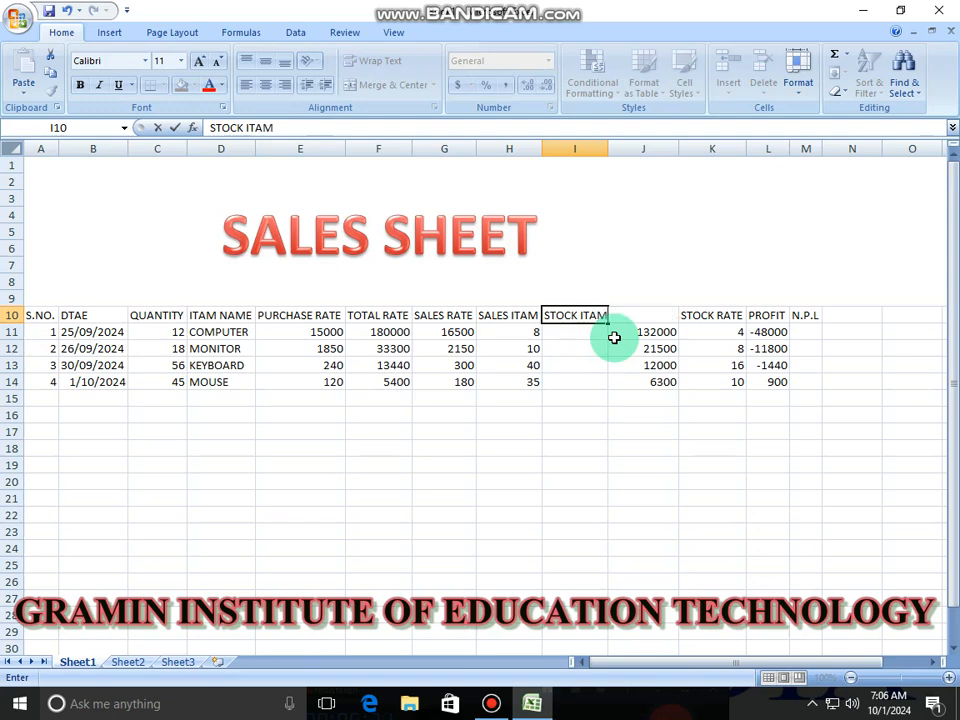
{"action": "left_click", "coordinate": [592, 334]}
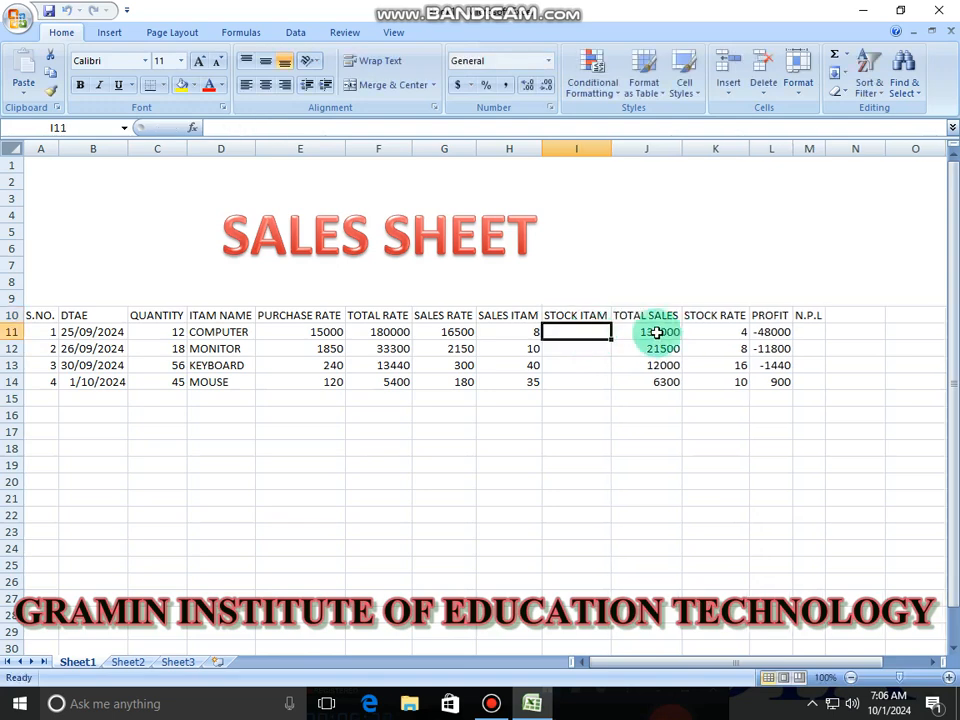
Clear the STOCK RATE values in cells K11 to K14.
{"action": "left_click", "coordinate": [696, 331]}
{"action": "left_click_drag", "start_coordinate": [707, 331], "coordinate": [706, 378]}
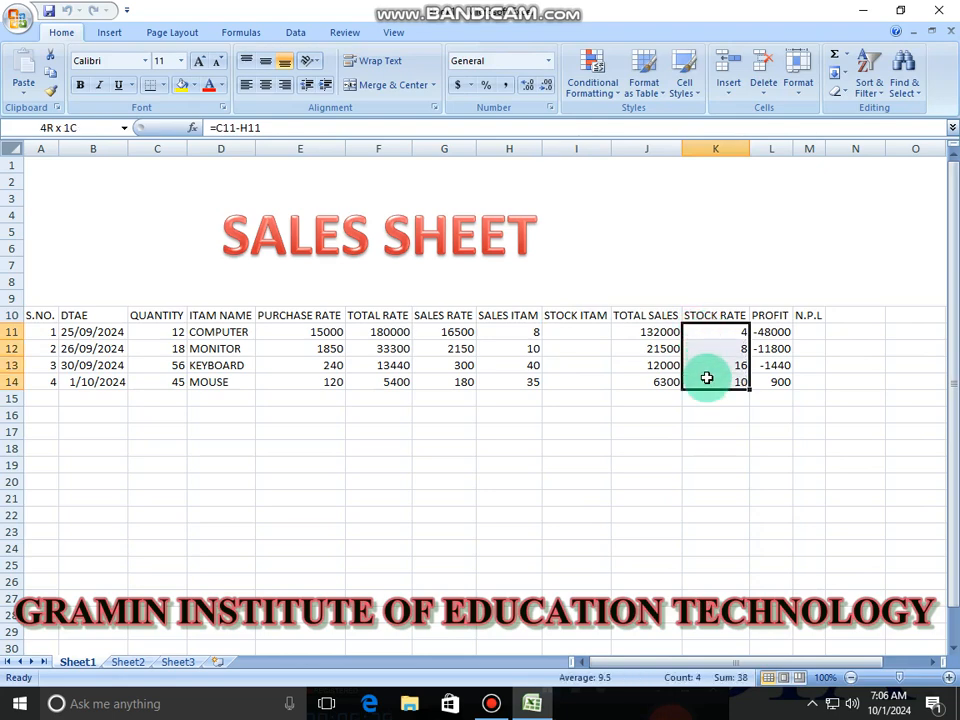
{"action": "key", "text": "Delete"}
Calculate the stock items in I11 with the formula =C11-H11 and fill it down to I14.
{"action": "left_click", "coordinate": [565, 330]}
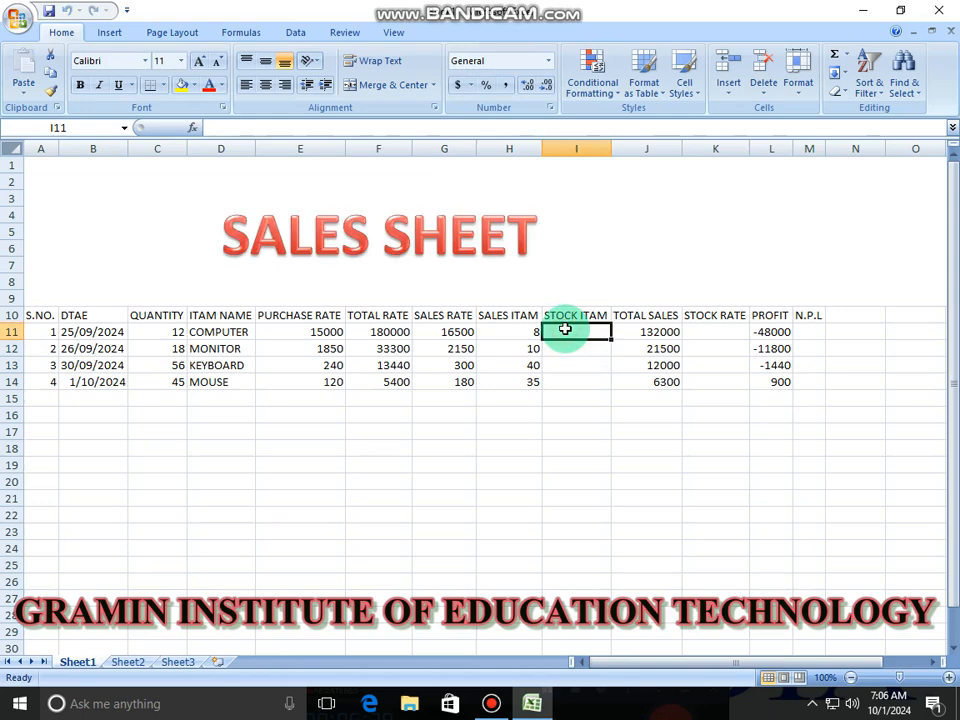
{"action": "type", "text": "="}
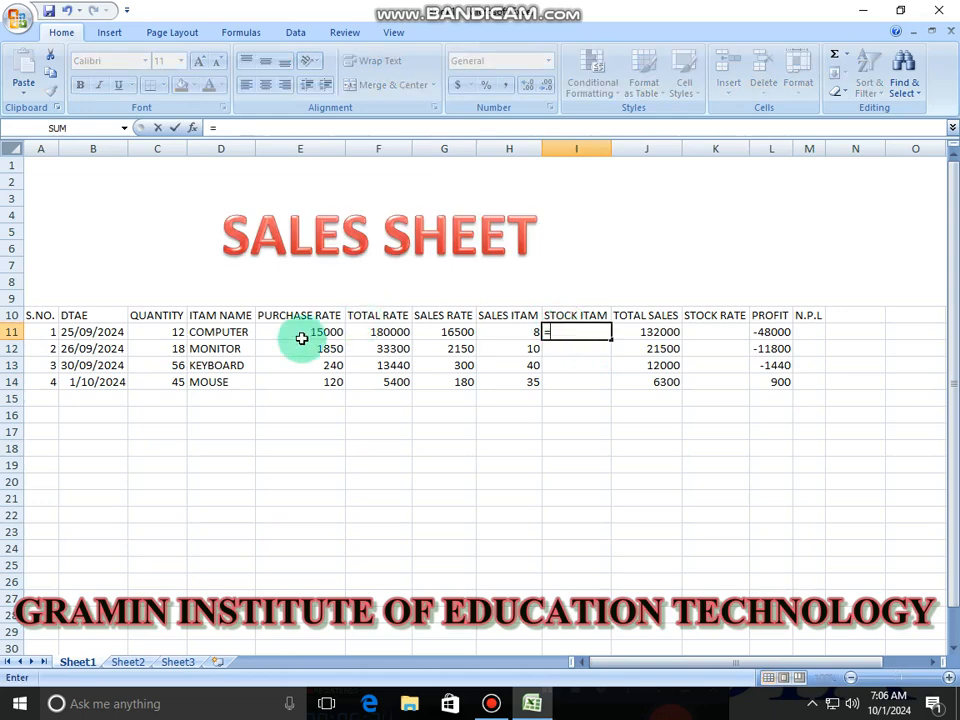
{"action": "left_click", "coordinate": [171, 333]}
{"action": "type", "text": "-"}
{"action": "left_click", "coordinate": [500, 330]}
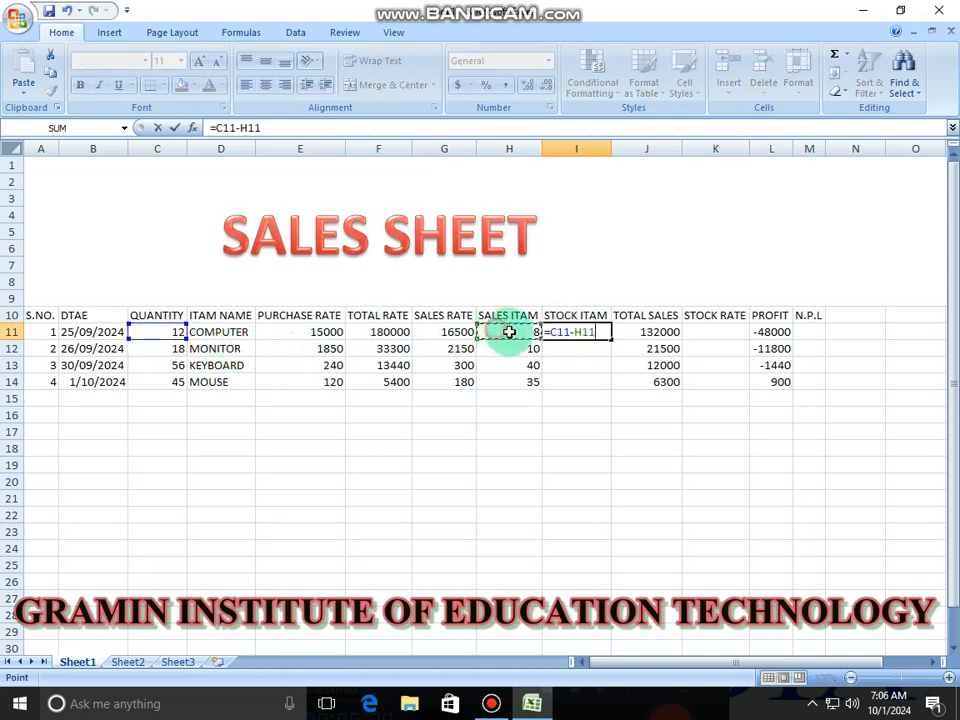
{"action": "key", "text": "Return"}
{"action": "left_click", "coordinate": [603, 338]}
{"action": "left_click_drag", "start_coordinate": [606, 340], "coordinate": [608, 388]}
{"action": "left_click", "coordinate": [696, 338]}
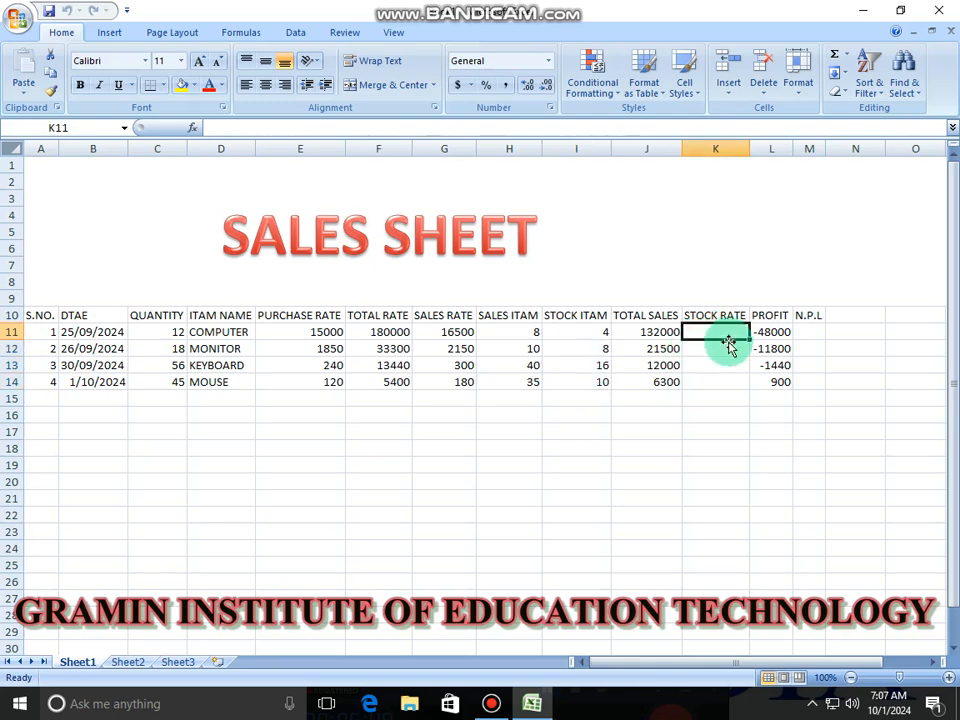
Calculate the stock rate in K11 with the formula =I11*E11 and fill it down to K14.
{"action": "type", "text": "="}
{"action": "left_click", "coordinate": [578, 332]}
{"action": "type", "text": "*"}
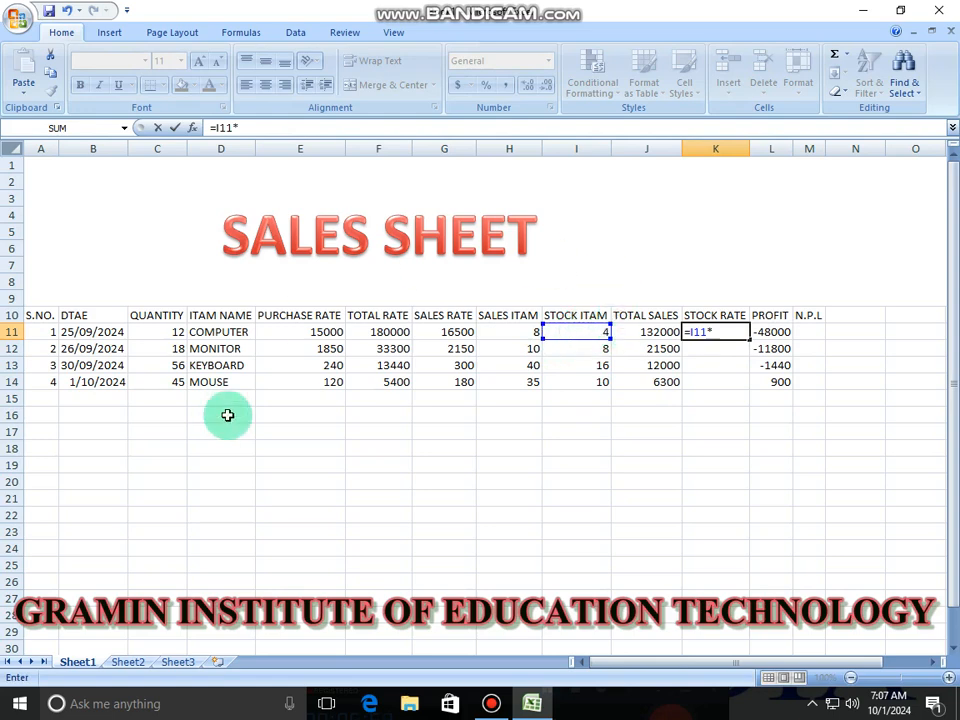
{"action": "left_click", "coordinate": [317, 332]}
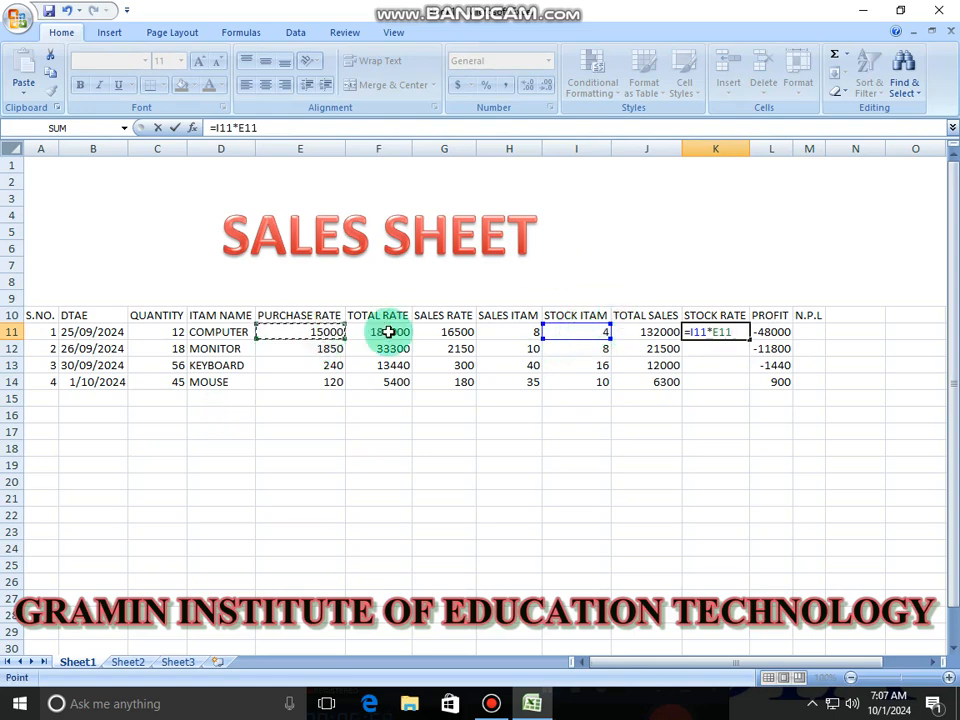
{"action": "key", "text": "Return"}
{"action": "left_click", "coordinate": [728, 332]}
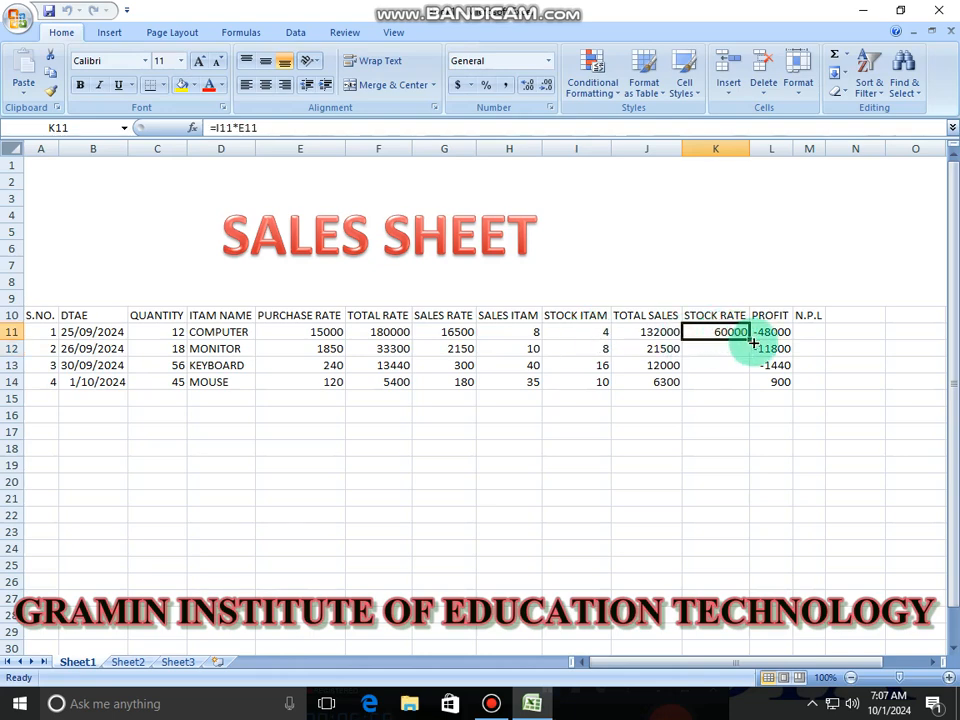
{"action": "left_click_drag", "start_coordinate": [749, 340], "coordinate": [741, 390]}
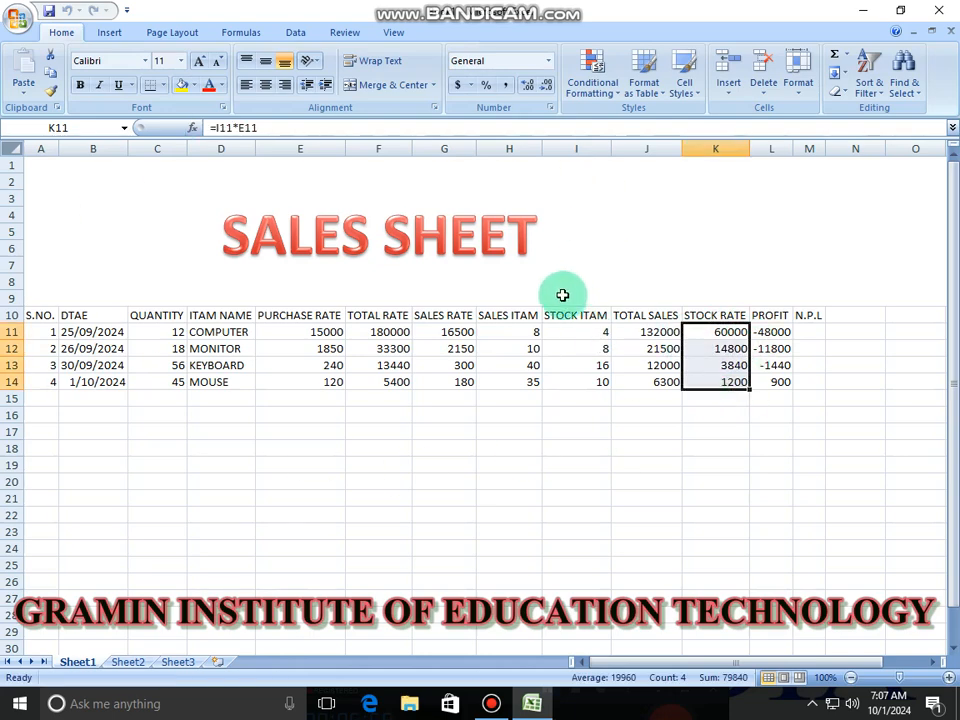
Calculate the N.P.L in M11 with the formula =SUM(L11+K11) and fill it down to M14.
{"action": "left_click", "coordinate": [808, 331]}
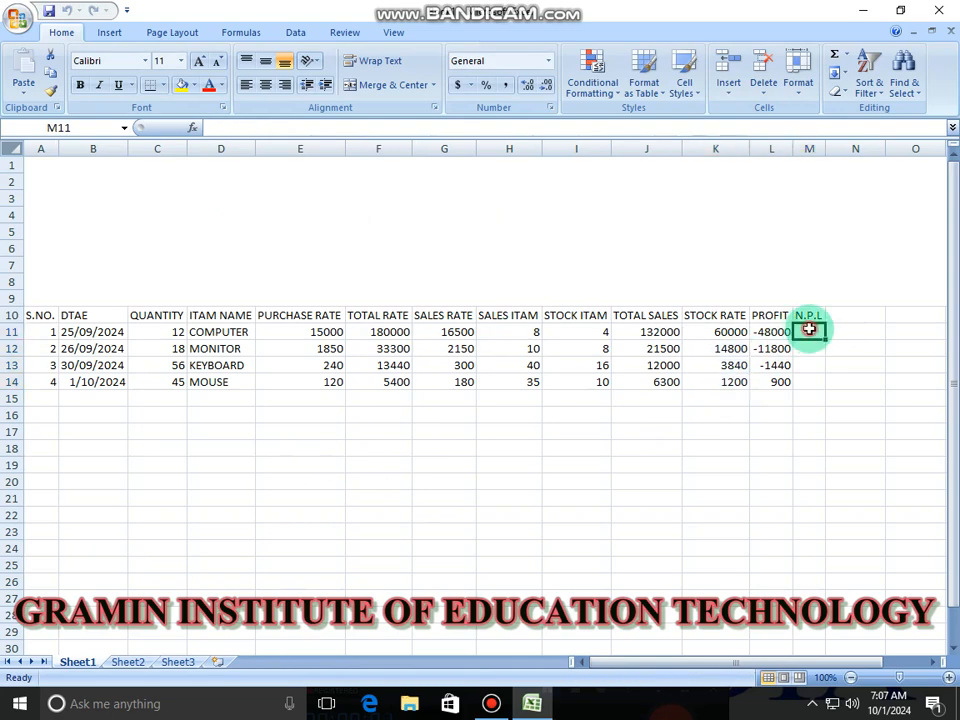
{"action": "type", "text": "="}
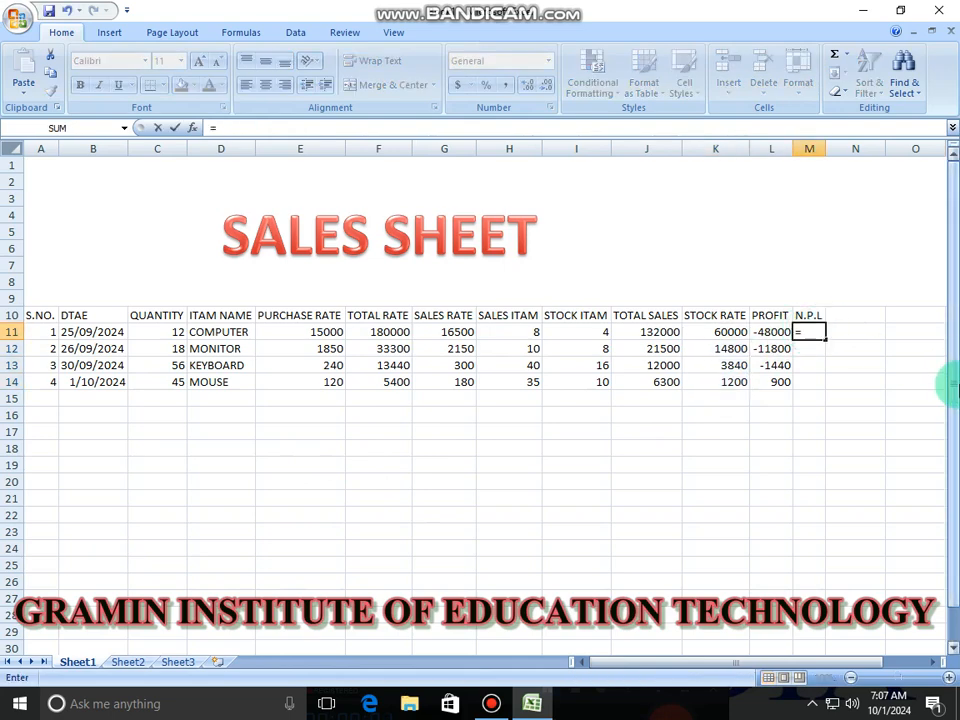
{"action": "type", "text": "SUM("}
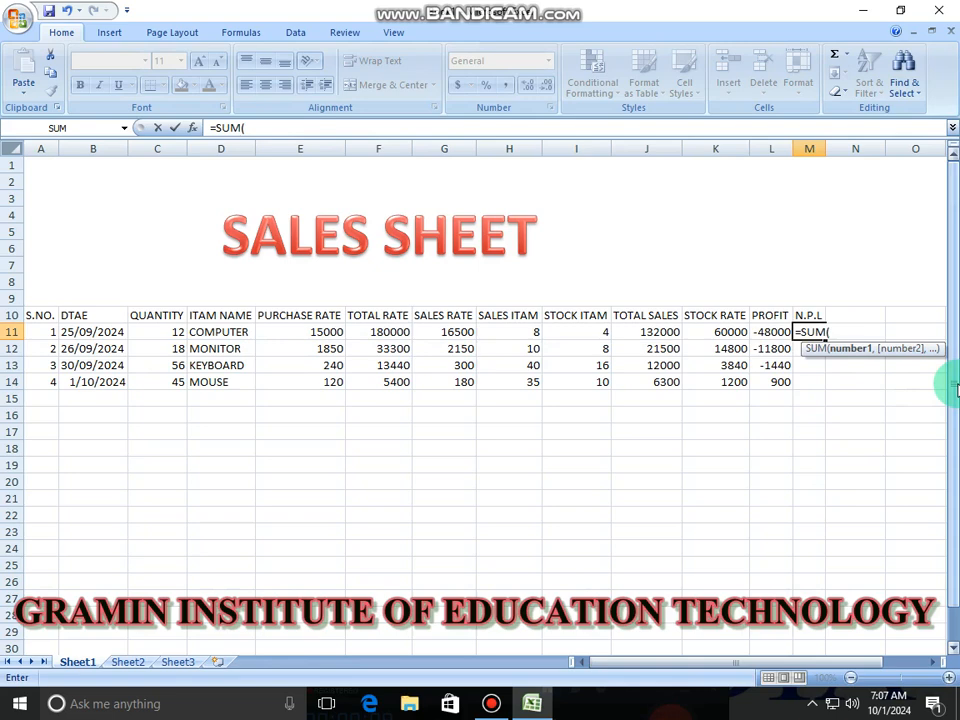
{"action": "left_click", "coordinate": [765, 330]}
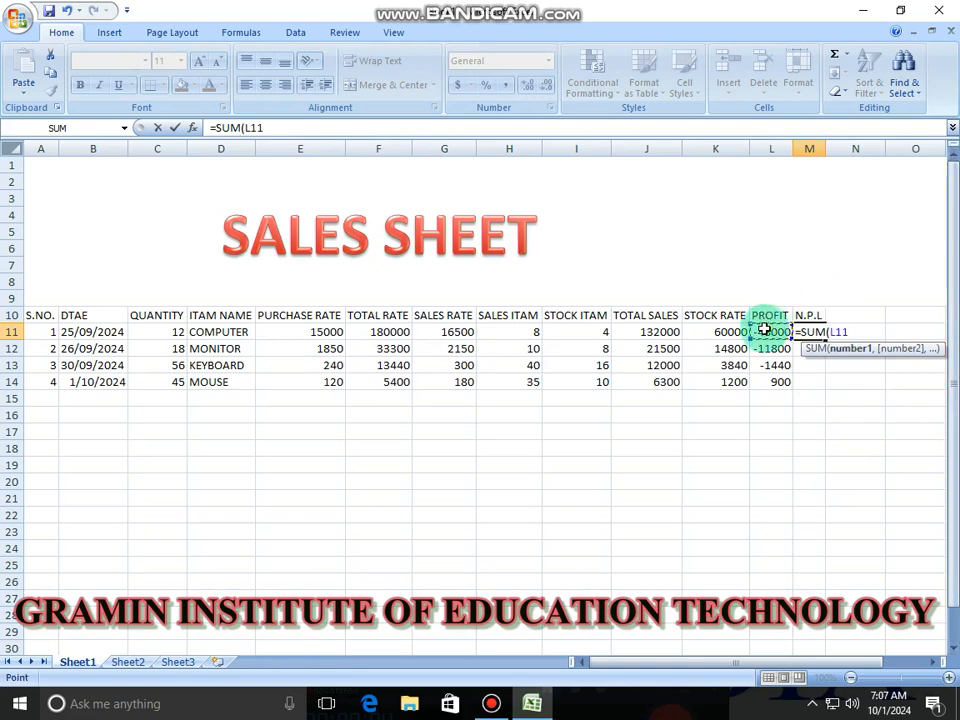
{"action": "type", "text": "+"}
{"action": "left_click", "coordinate": [716, 331]}
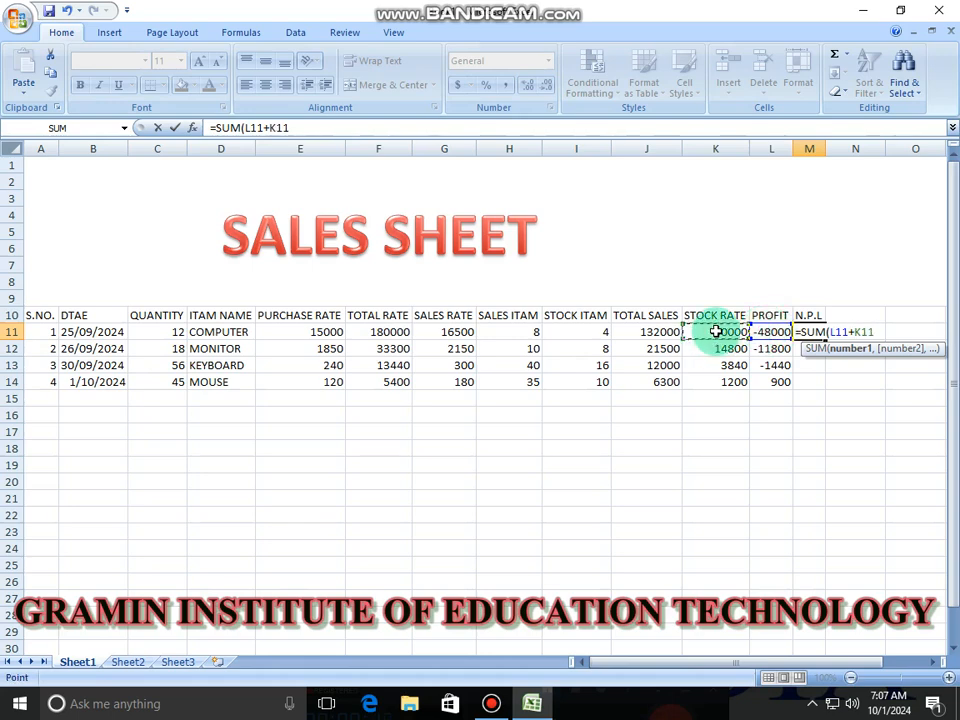
{"action": "type", "text": ")"}
{"action": "key", "text": "Return"}
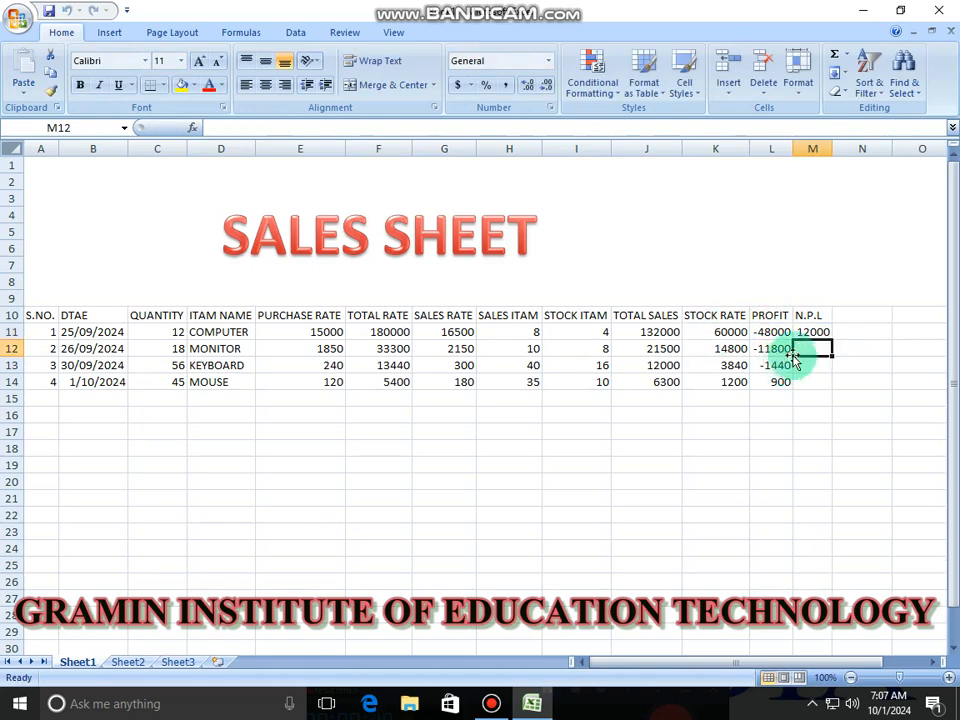
{"action": "left_click", "coordinate": [826, 333]}
{"action": "left_click_drag", "start_coordinate": [833, 339], "coordinate": [831, 383]}
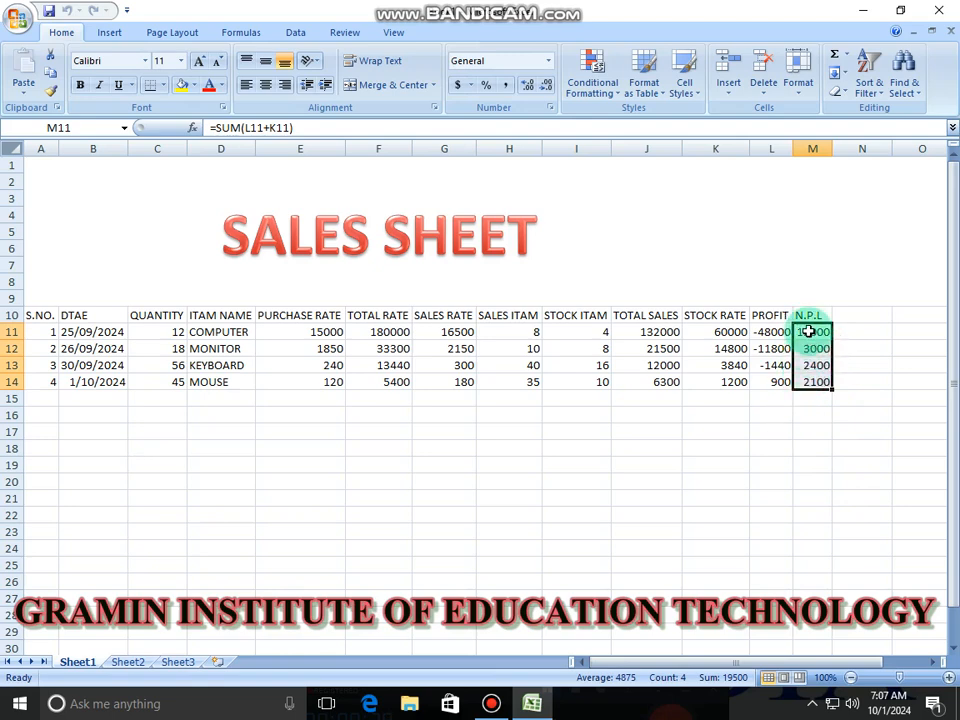
Convert the range A10 to M14 into a table with a header row.
{"action": "left_click_drag", "start_coordinate": [41, 315], "coordinate": [818, 383]}
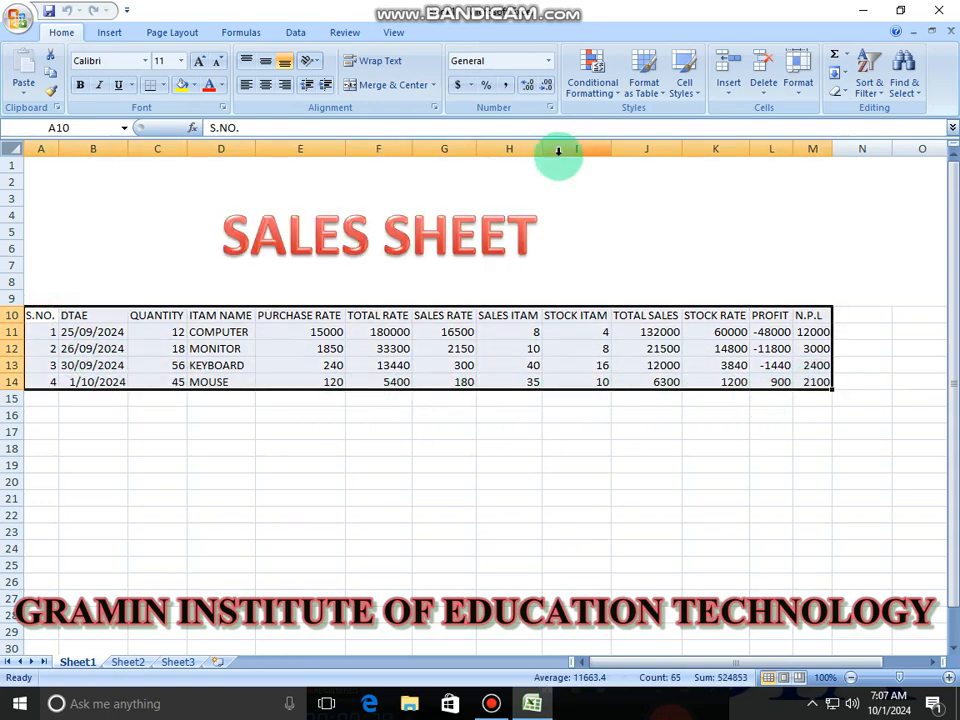
{"action": "key", "text": "ctrl+t"}
{"action": "key", "text": "Return"}
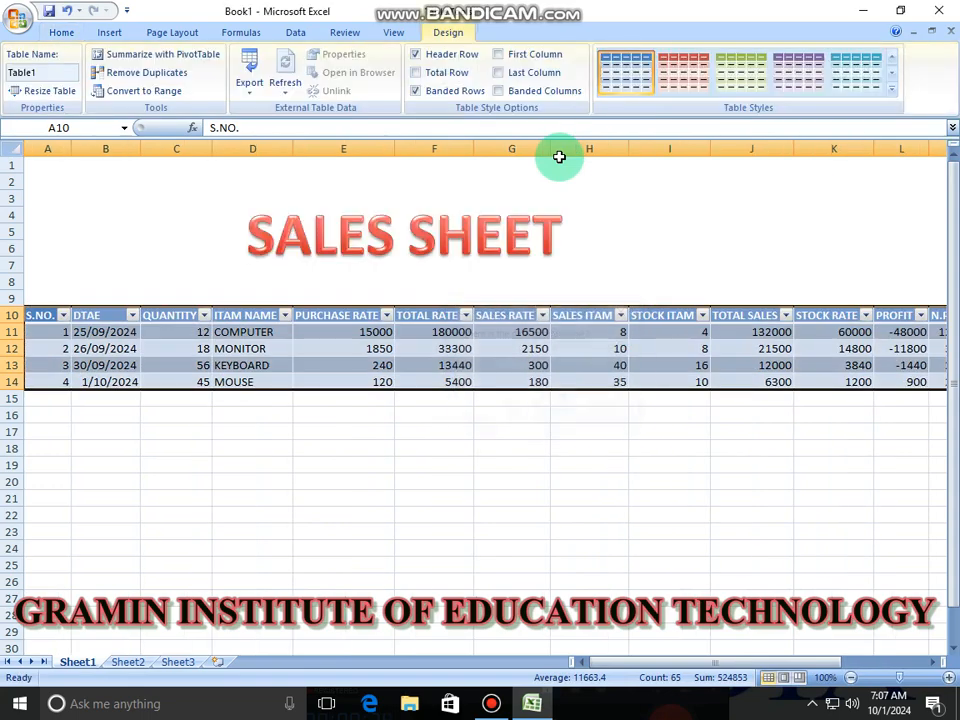